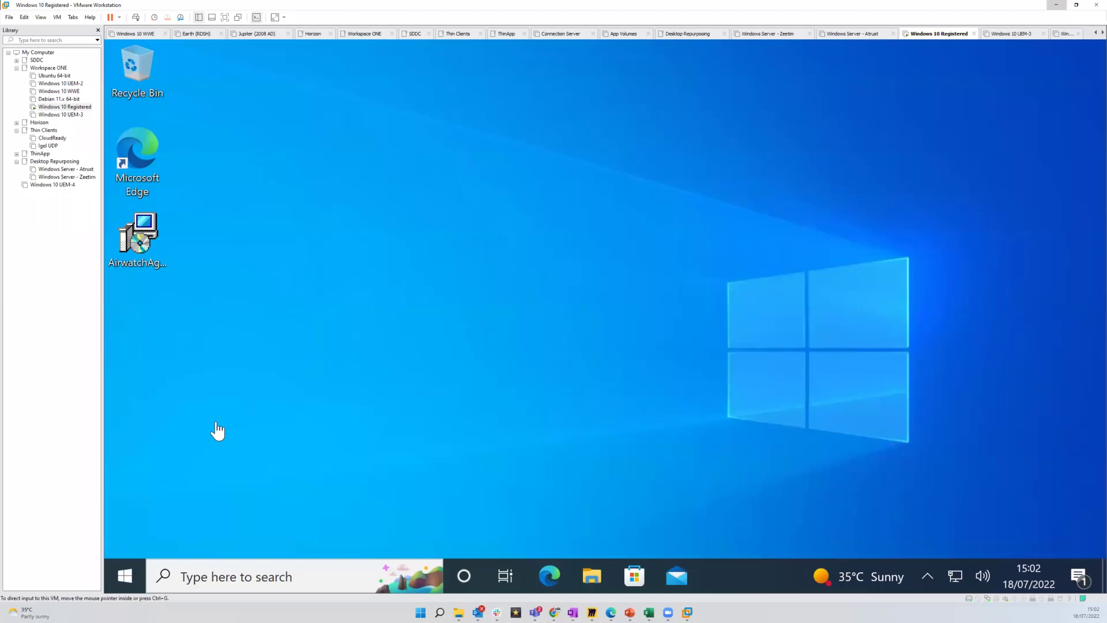
Install Workspace ONE Intelligent Hub from the AirwatchAgent package, accepting the EULA and the UAC prompt
{"action": "left_click", "coordinate": [146, 258]}
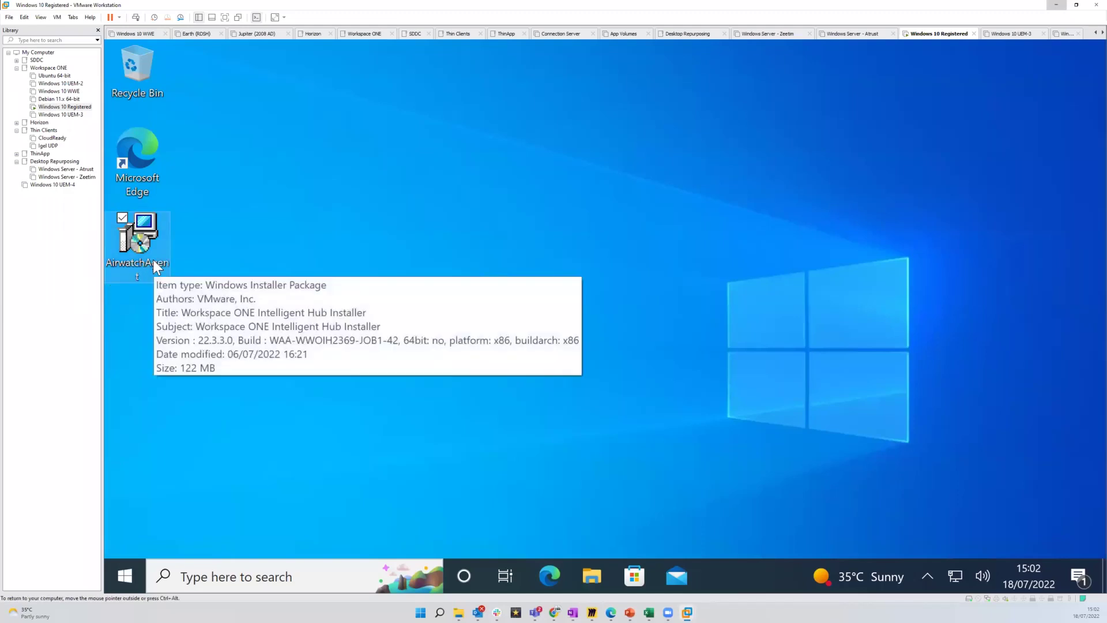
{"action": "double_click", "coordinate": [153, 260]}
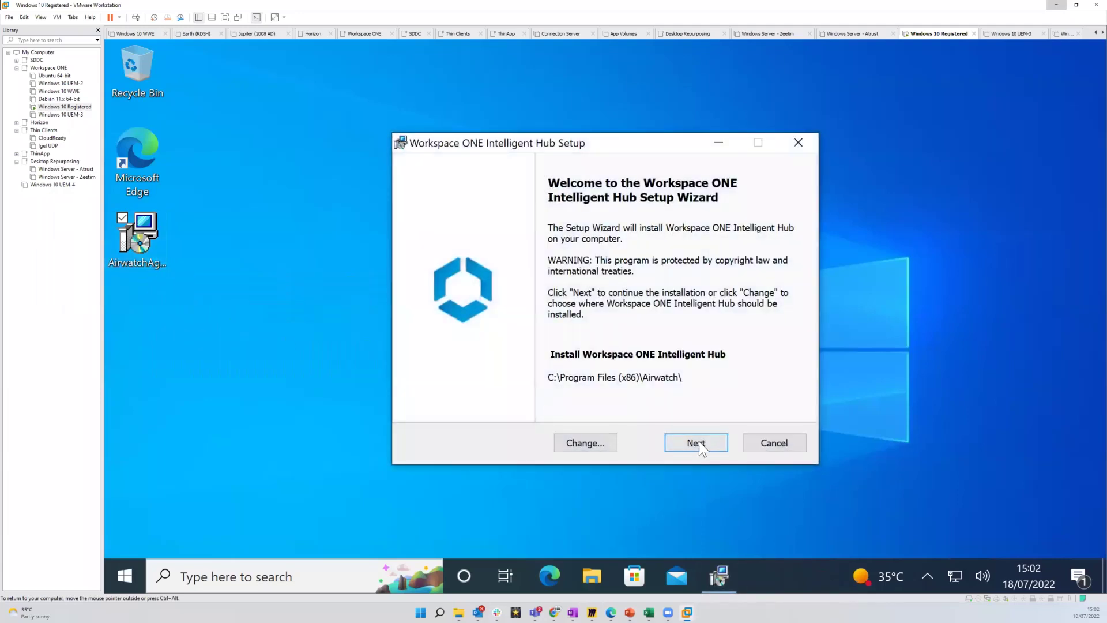
{"action": "left_click", "coordinate": [699, 443]}
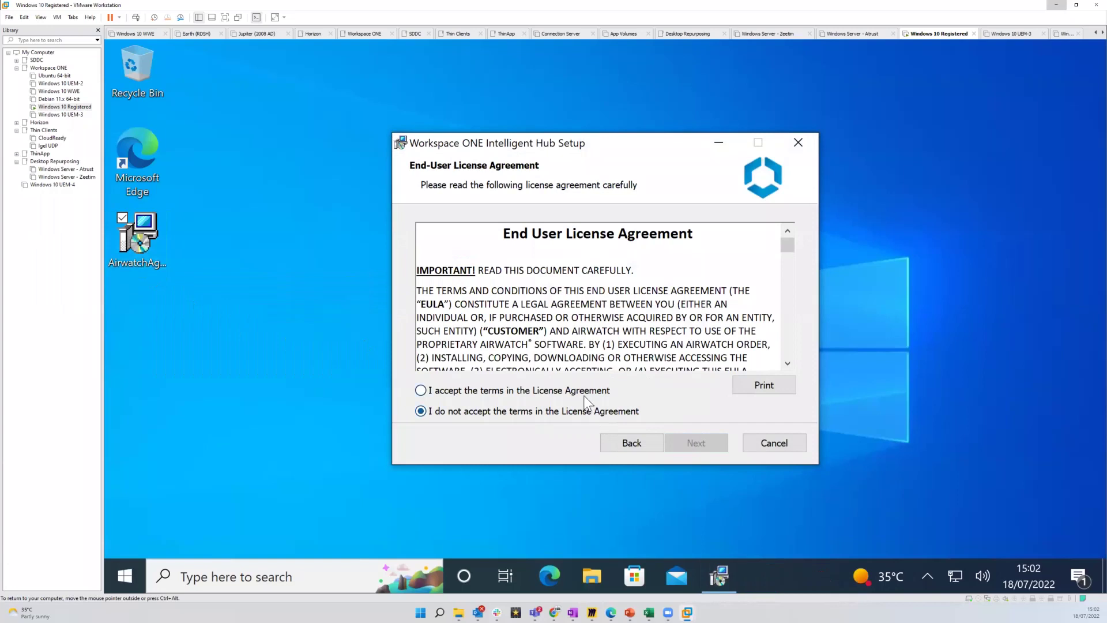
{"action": "left_click", "coordinate": [584, 391]}
{"action": "left_click", "coordinate": [693, 442]}
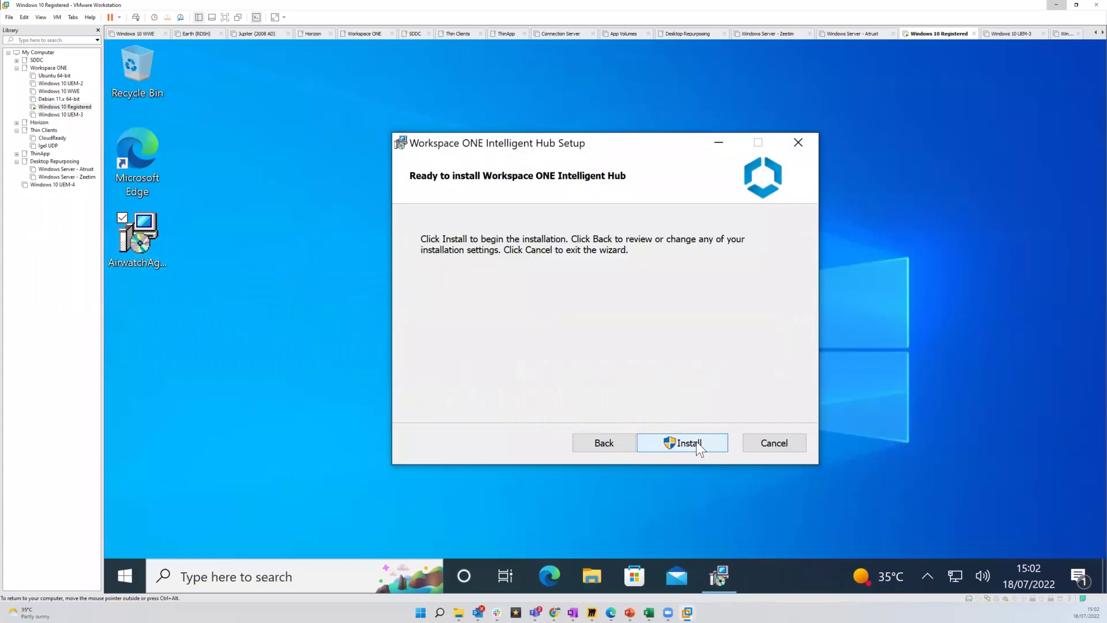
{"action": "left_click", "coordinate": [697, 444]}
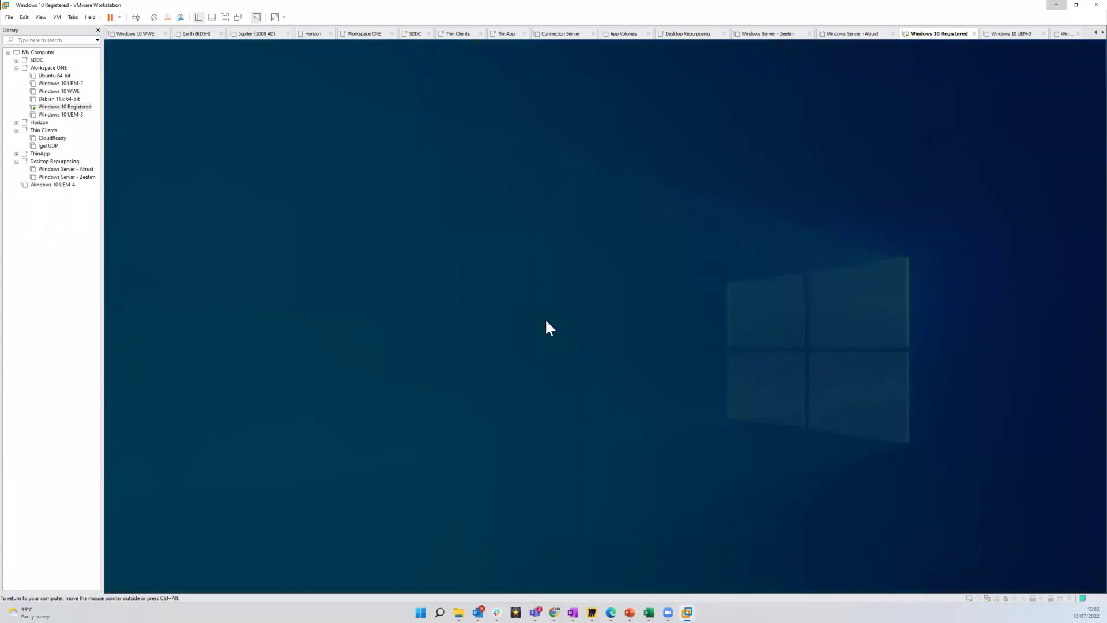
{"action": "left_click", "coordinate": [578, 415]}
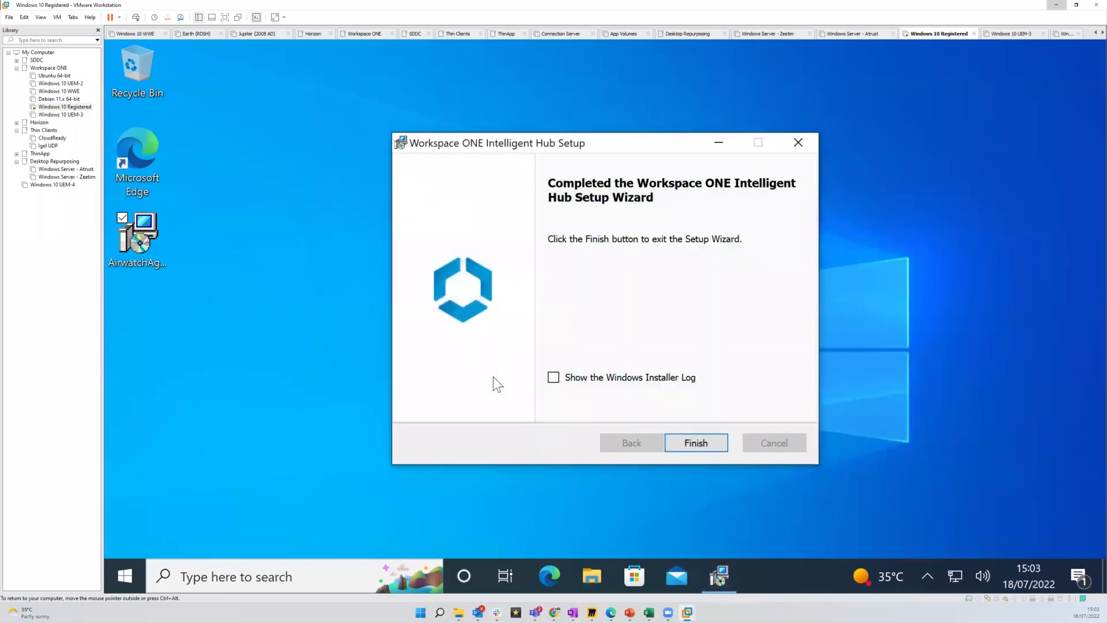
Close the finished setup wizard and launch Workspace ONE Intelligent Hub through Start search for 'hub'
{"action": "left_click", "coordinate": [706, 444]}
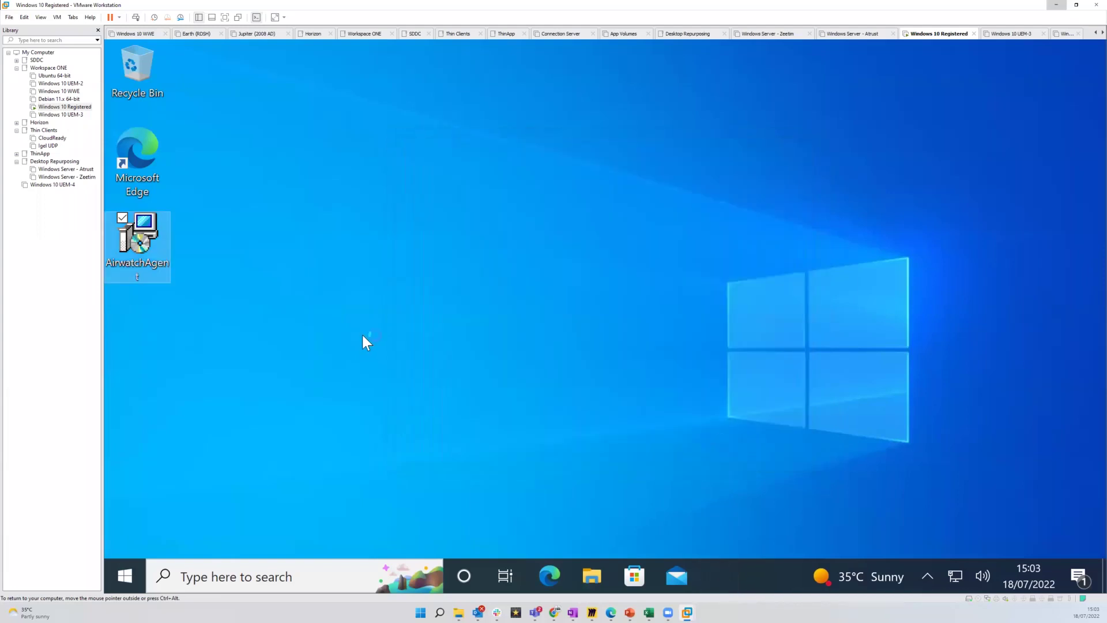
{"action": "left_click", "coordinate": [236, 575]}
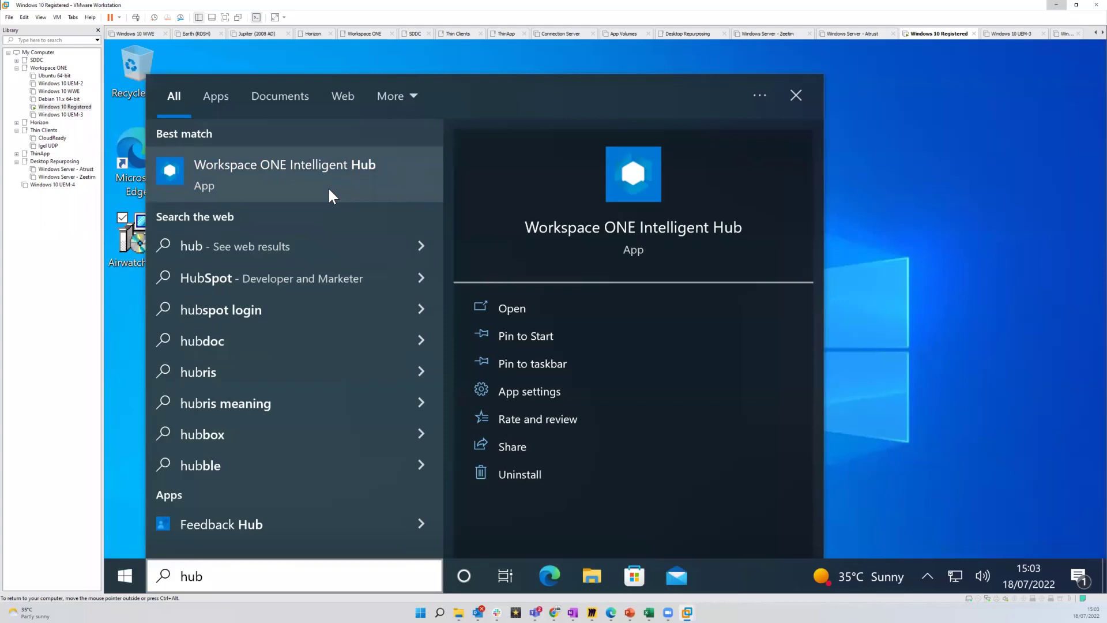
{"action": "left_click", "coordinate": [337, 190]}
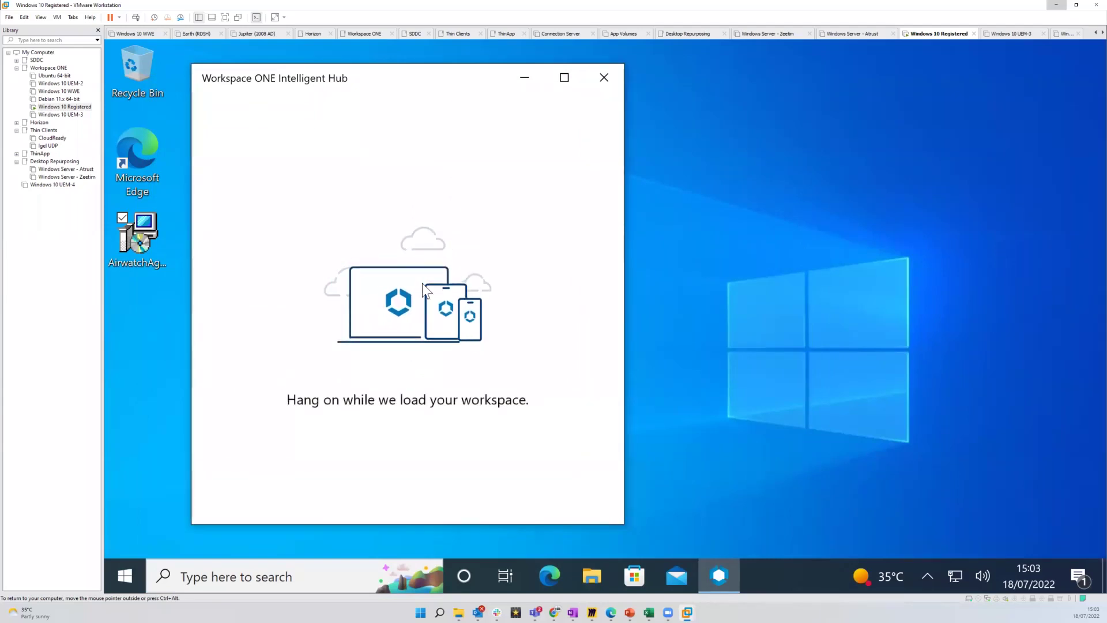
Check This PC's device specifications and Remote desktop settings, then close Settings and nudge the Hub window up
{"action": "left_click", "coordinate": [176, 568]}
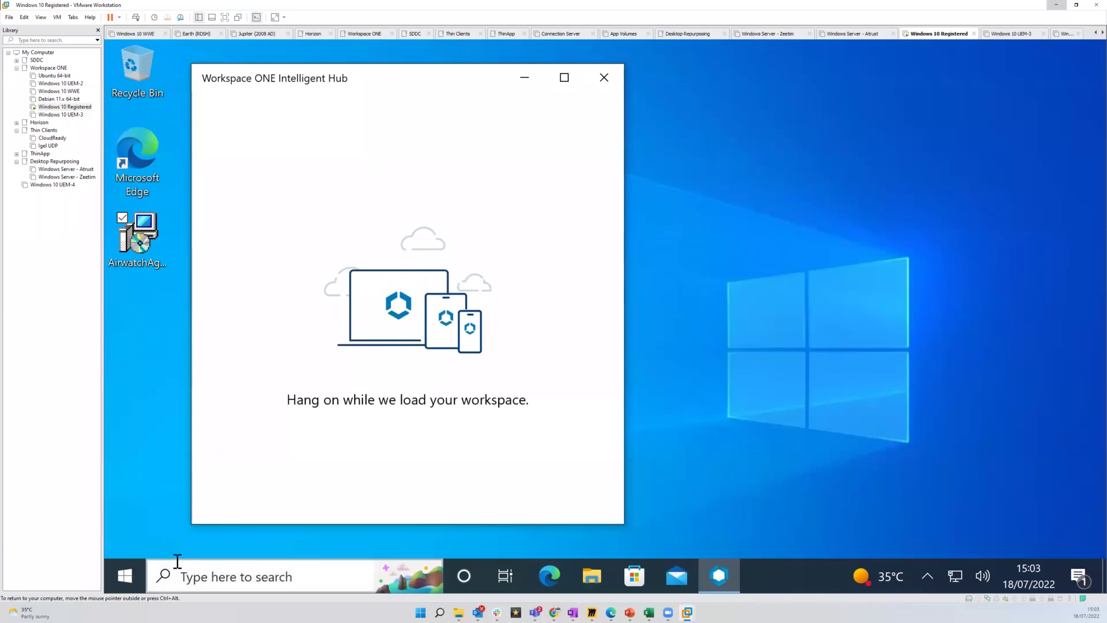
{"action": "type", "text": "this pc"}
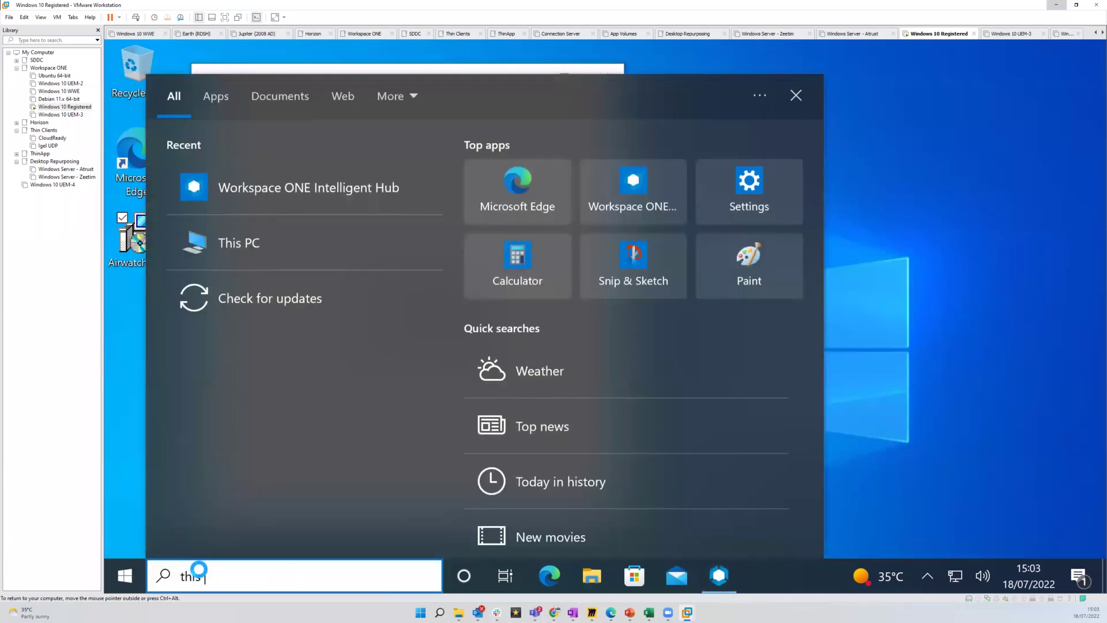
{"action": "right_click", "coordinate": [235, 181]}
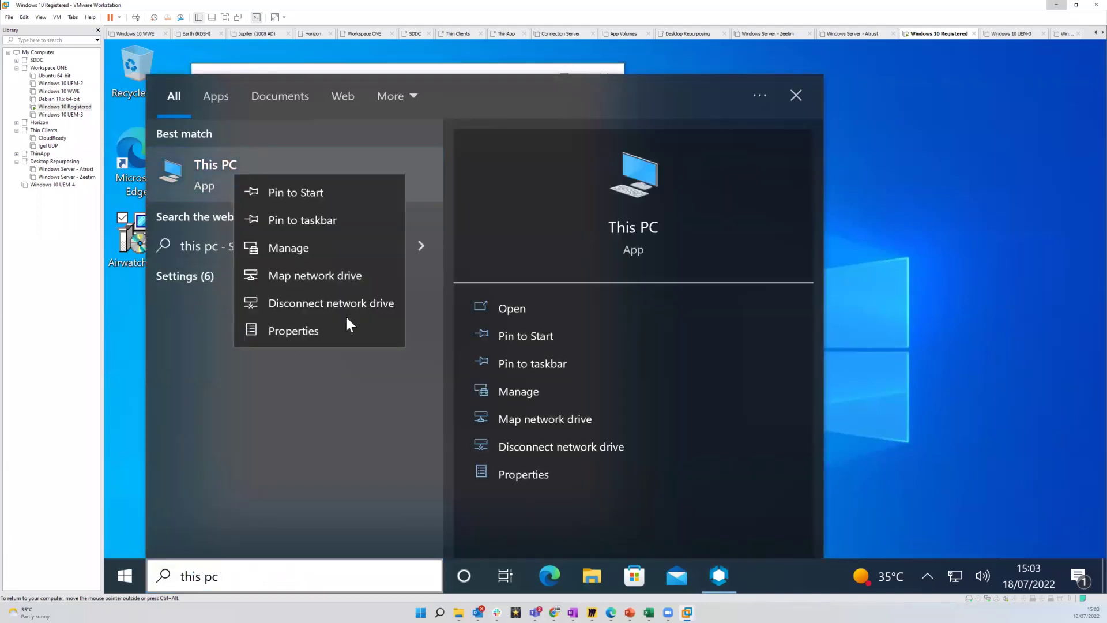
{"action": "left_click", "coordinate": [338, 329]}
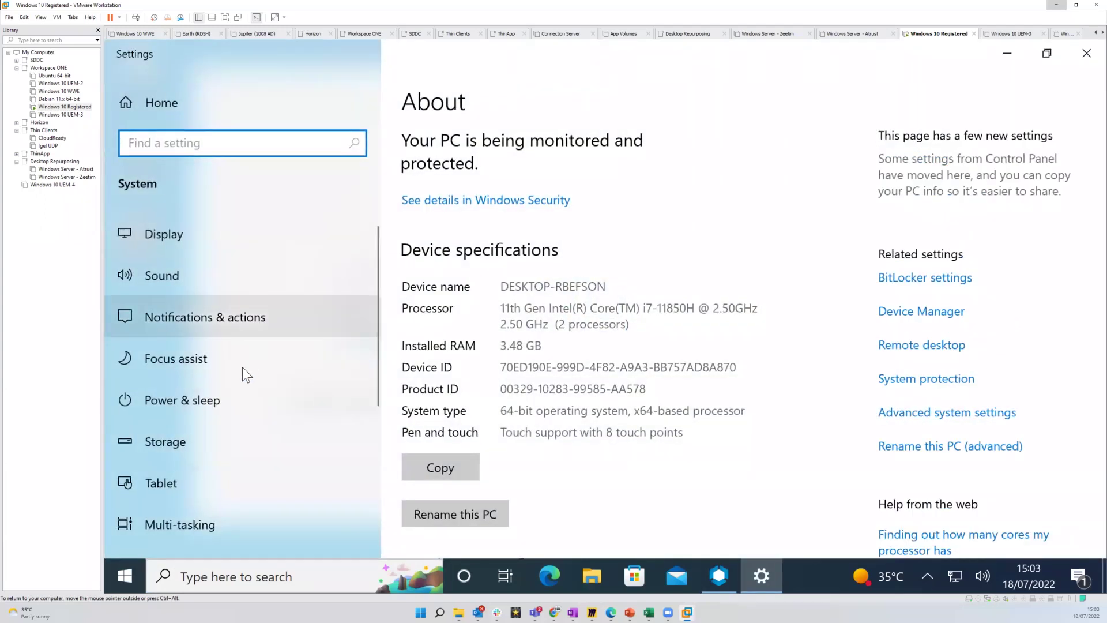
{"action": "left_click", "coordinate": [937, 346]}
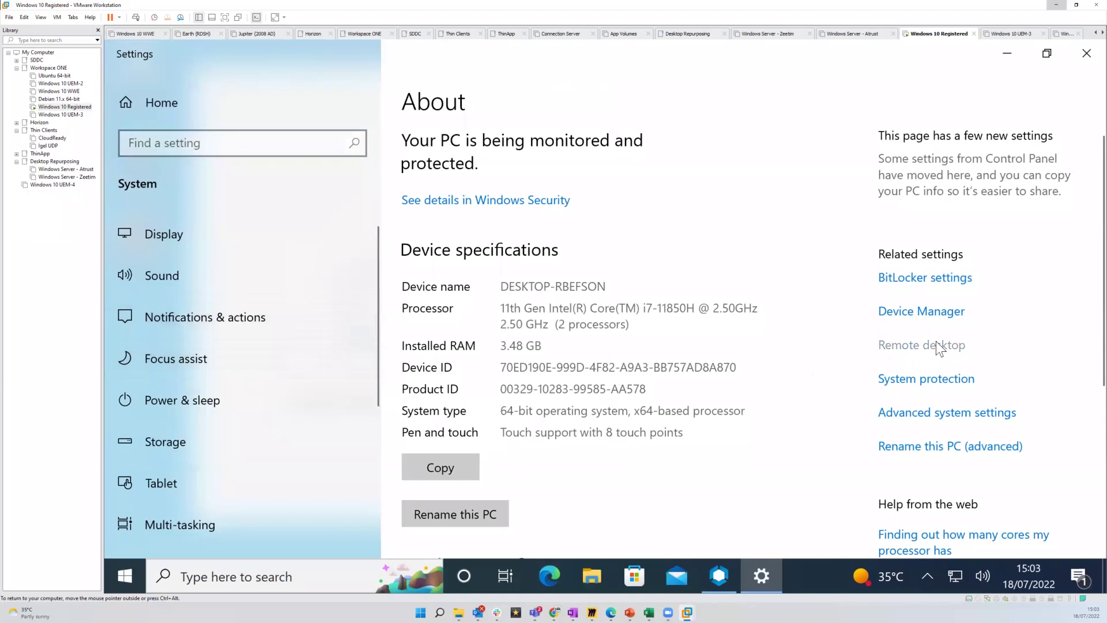
{"action": "left_click", "coordinate": [1087, 54]}
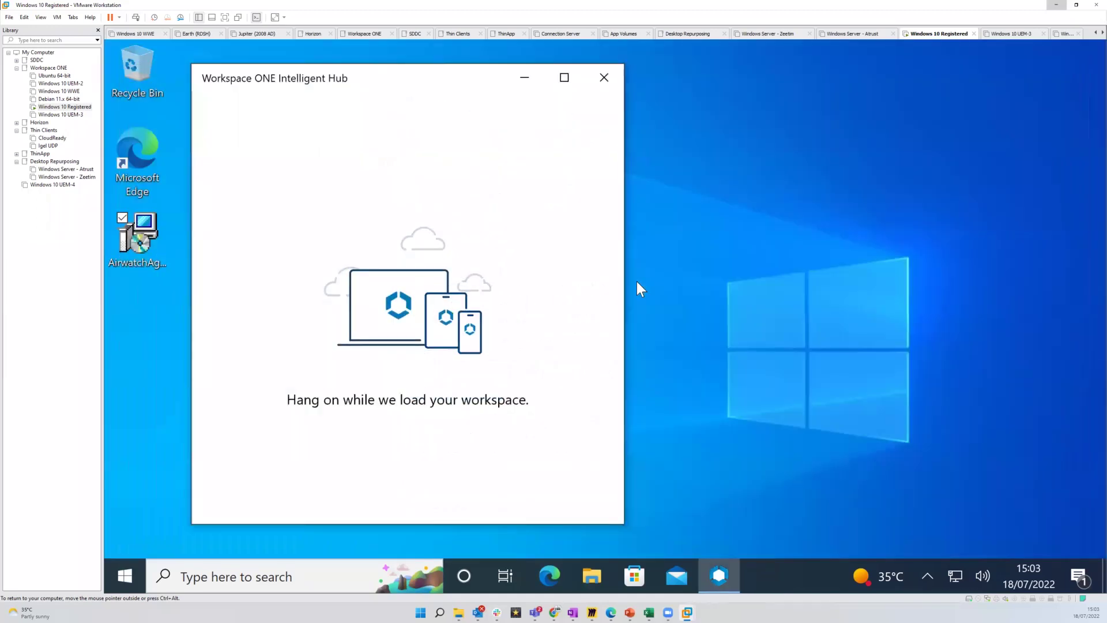
{"action": "left_click_drag", "start_coordinate": [414, 72], "coordinate": [413, 64]}
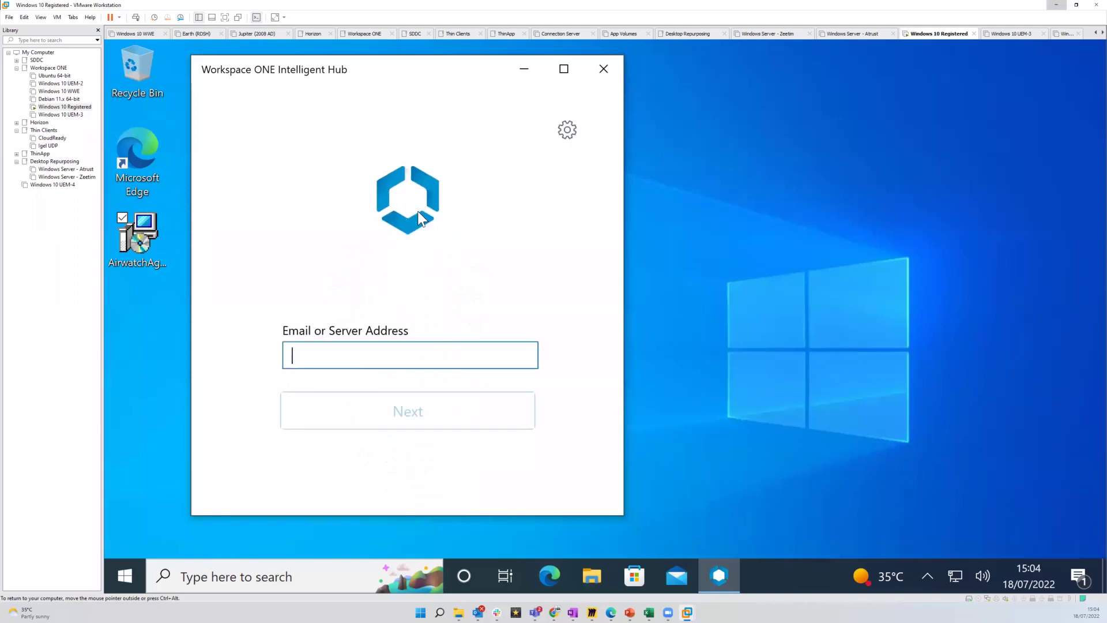
Enter server address ds1300.awmdm.com and group ID reg_devices in the Hub
{"action": "type", "text": "ds130"}
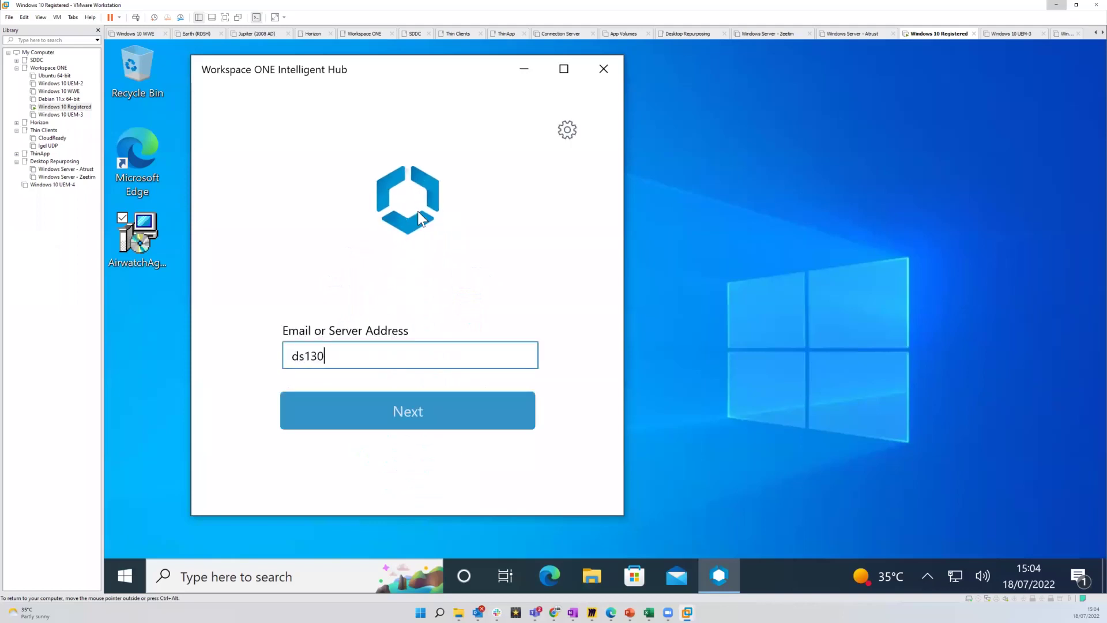
{"action": "type", "text": "0.awmdm.com"}
{"action": "left_click", "coordinate": [433, 411]}
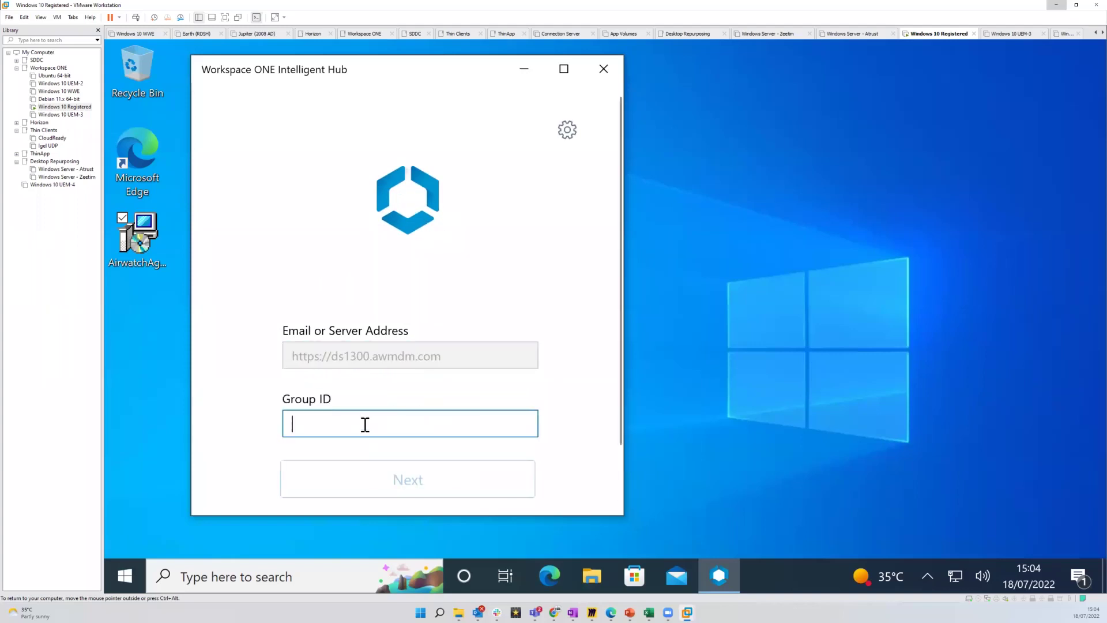
{"action": "type", "text": "reg"}
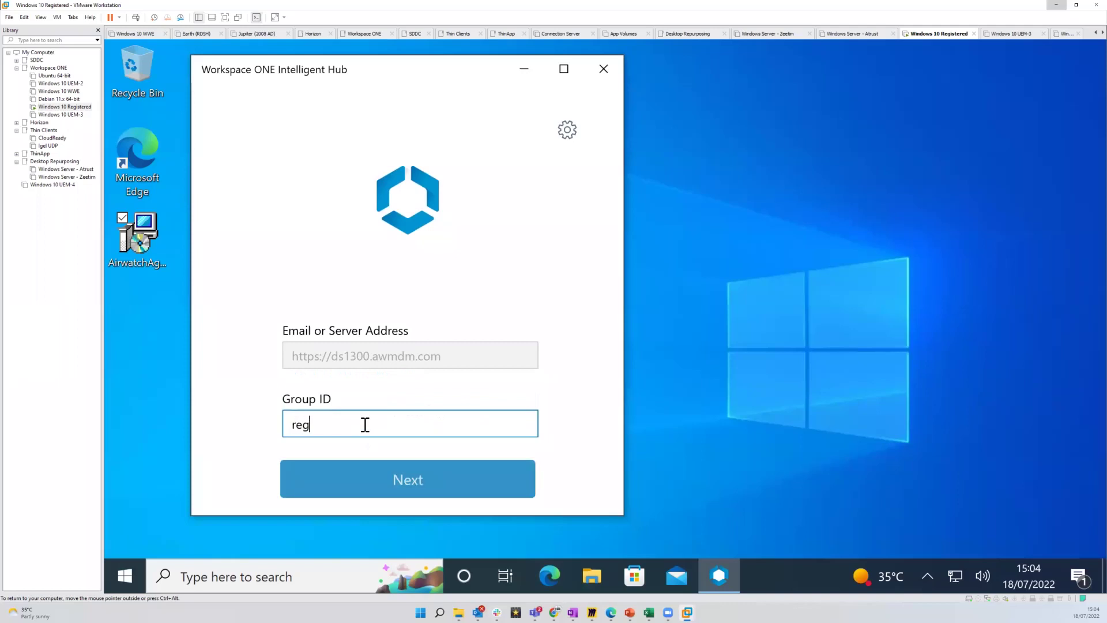
{"action": "type", "text": "_devices"}
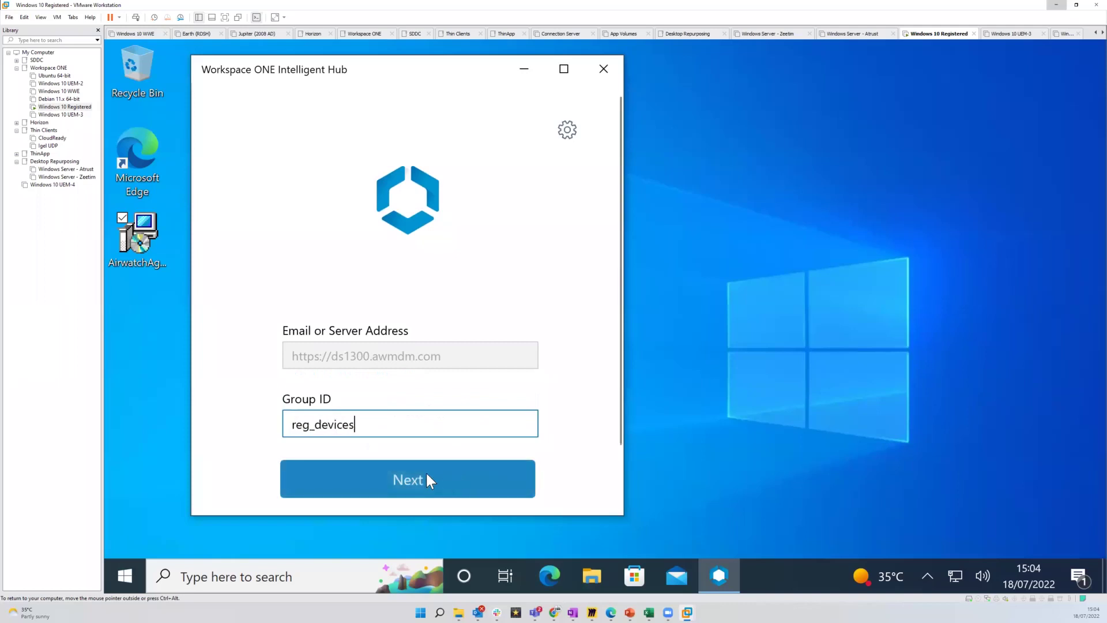
{"action": "left_click", "coordinate": [427, 481]}
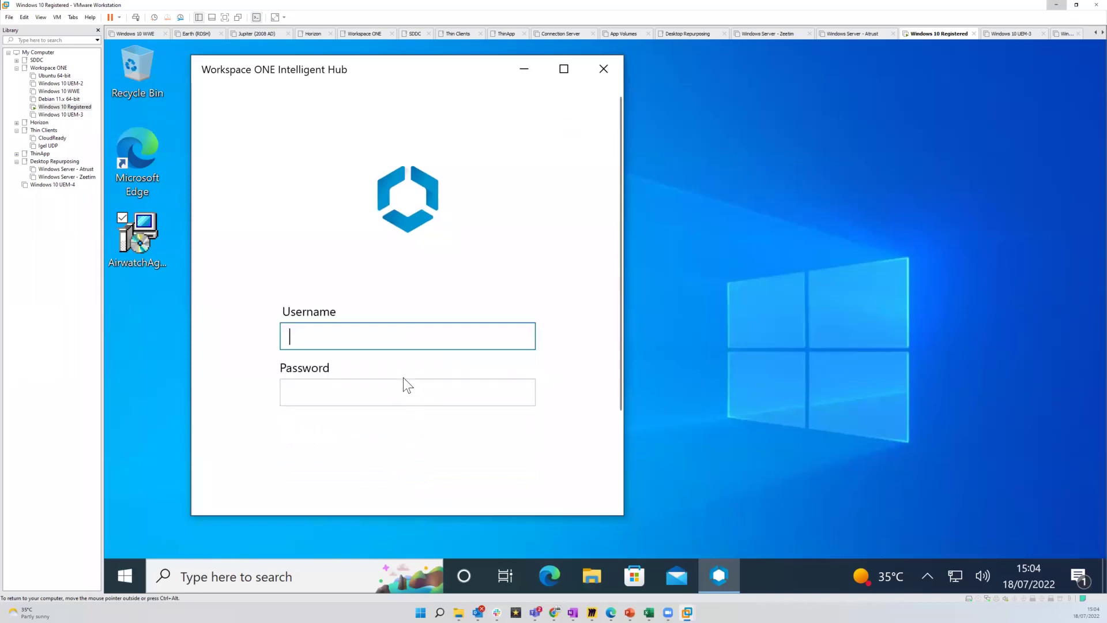
Sign in to the Hub with the user's username and password
{"action": "type", "text": "Matthew"}
{"action": "key", "text": "Tab"}
{"action": "type", "text": "•••••••••"}
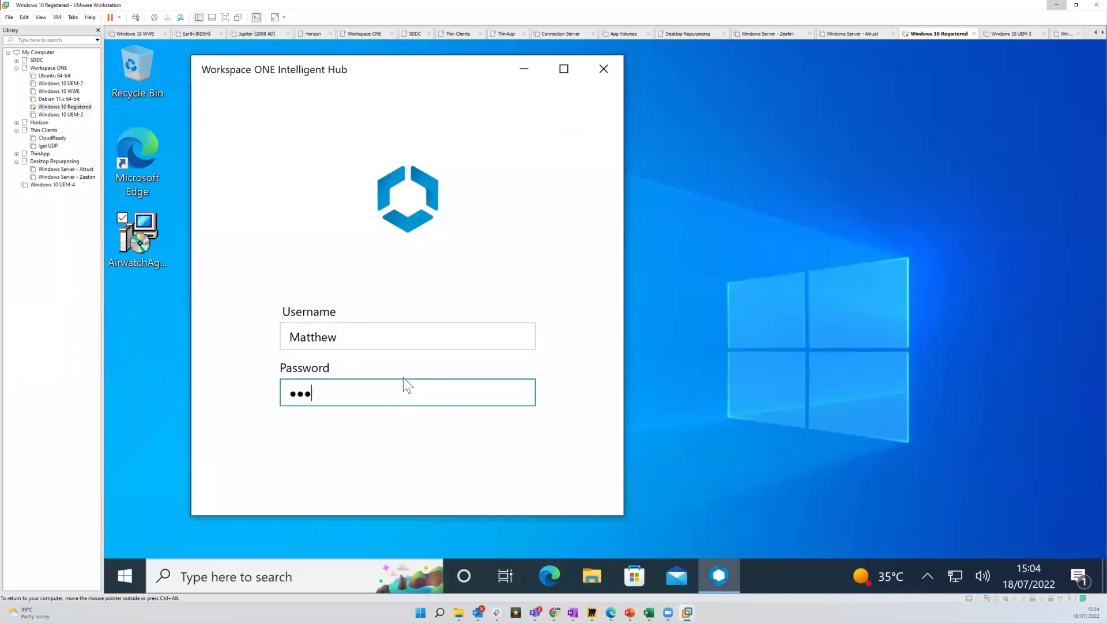
{"action": "type", "text": "•"}
{"action": "key", "text": "Return"}
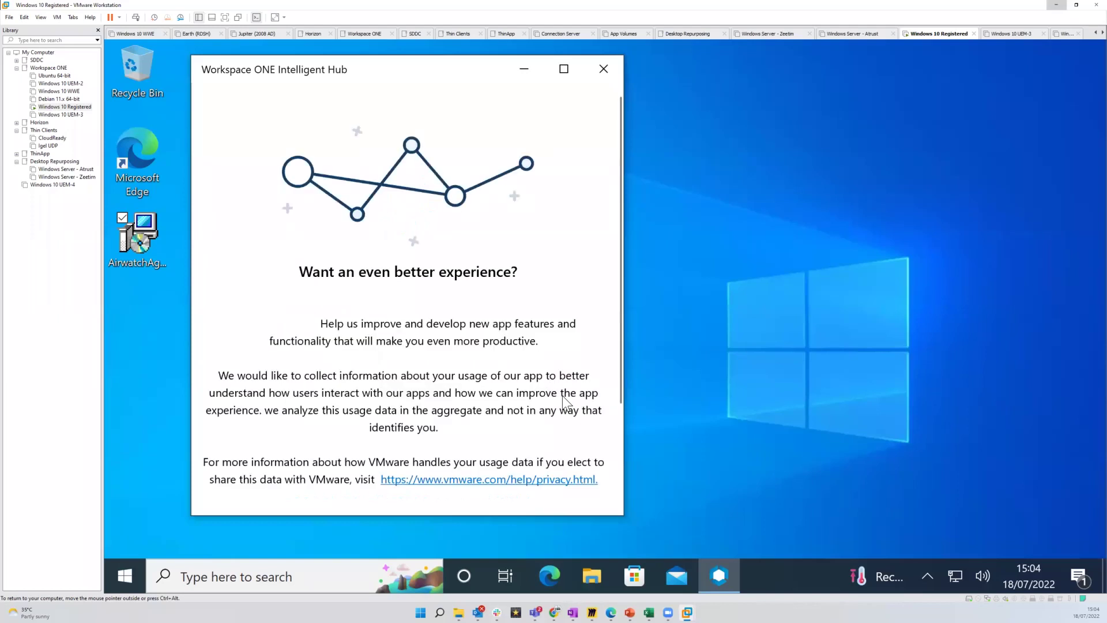
Agree to share usage data, finish the enrollment confirmation, and minimize the Hub window
{"action": "scroll", "coordinate": [418, 449], "scroll_direction": "down", "scroll_amount": 1}
{"action": "left_click", "coordinate": [420, 422]}
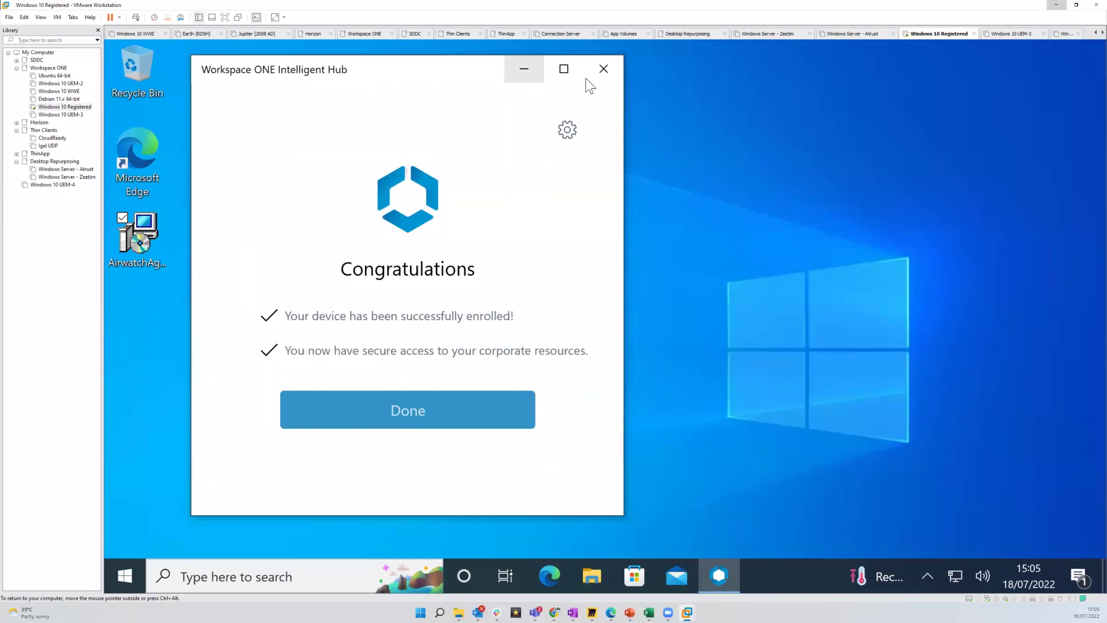
{"action": "left_click", "coordinate": [494, 400]}
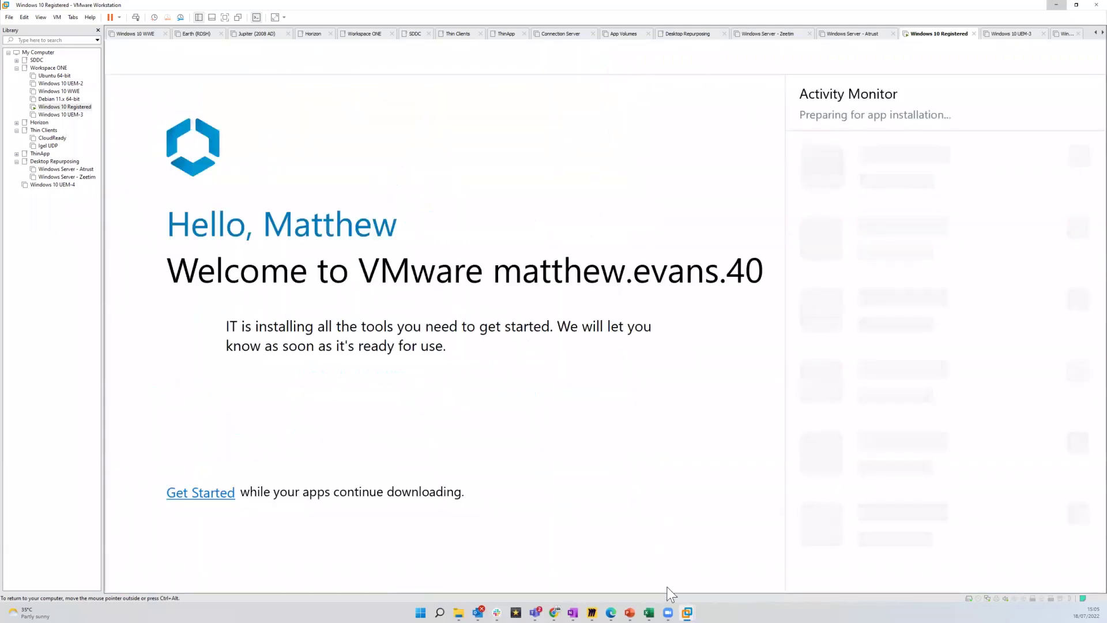
{"action": "mouse_move", "coordinate": [633, 597]}
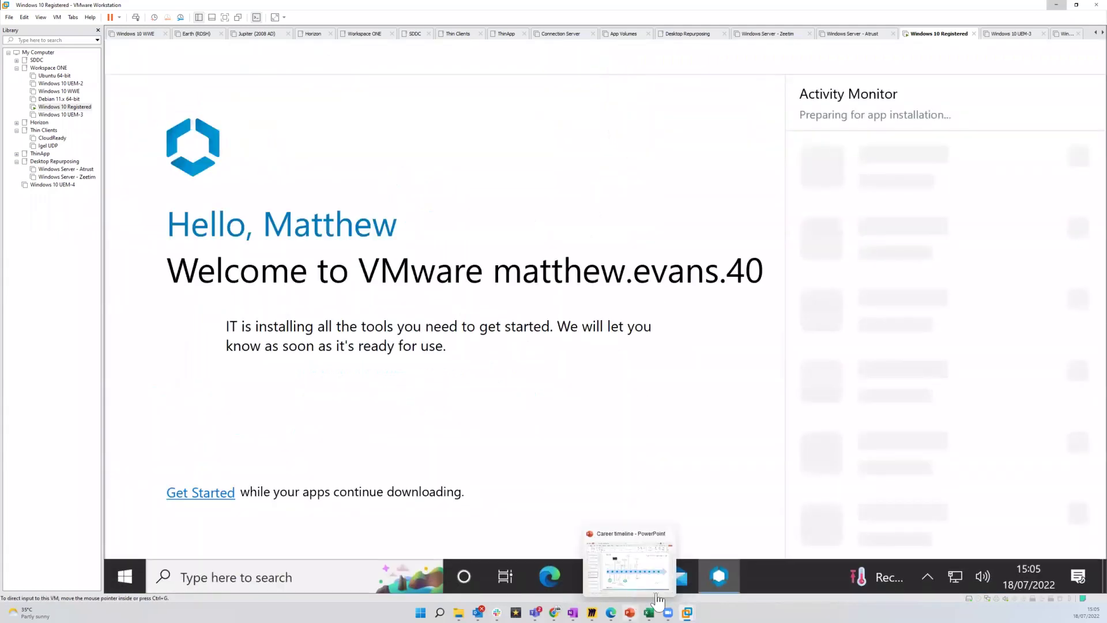
{"action": "left_click", "coordinate": [719, 575]}
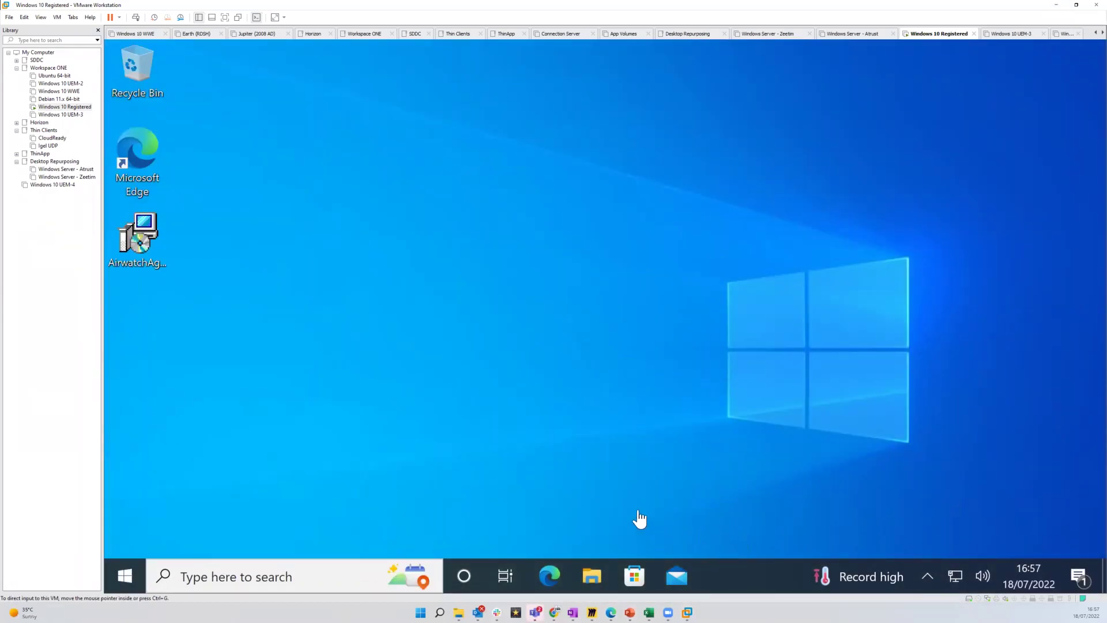
In the UEM device list, check the organization group and open the 'registered' device's details
{"action": "mouse_move", "coordinate": [555, 610]}
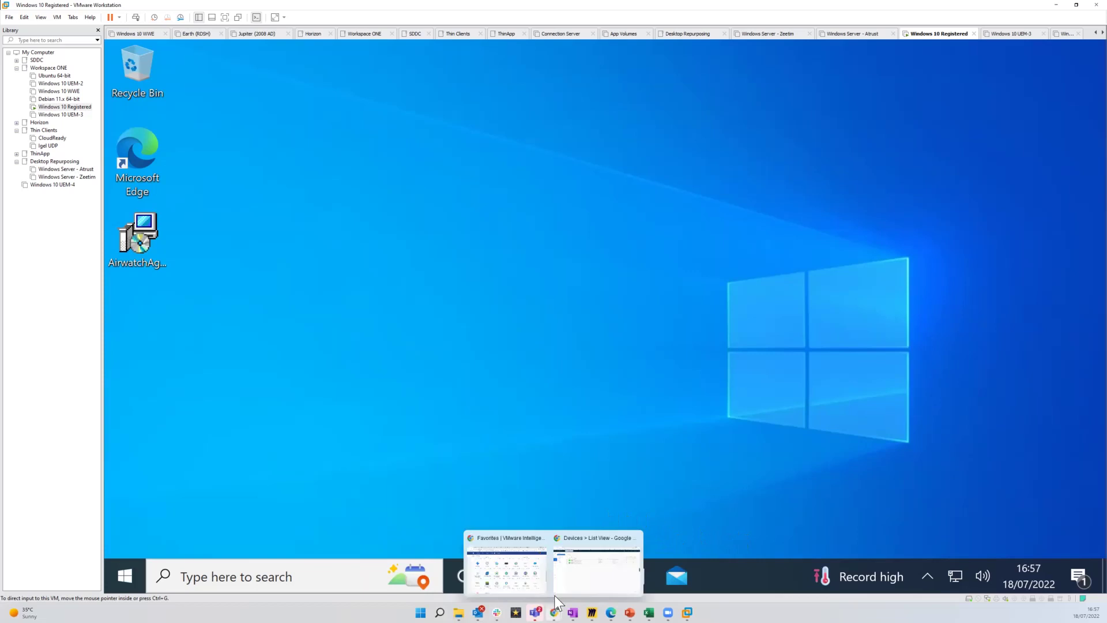
{"action": "left_click", "coordinate": [580, 568]}
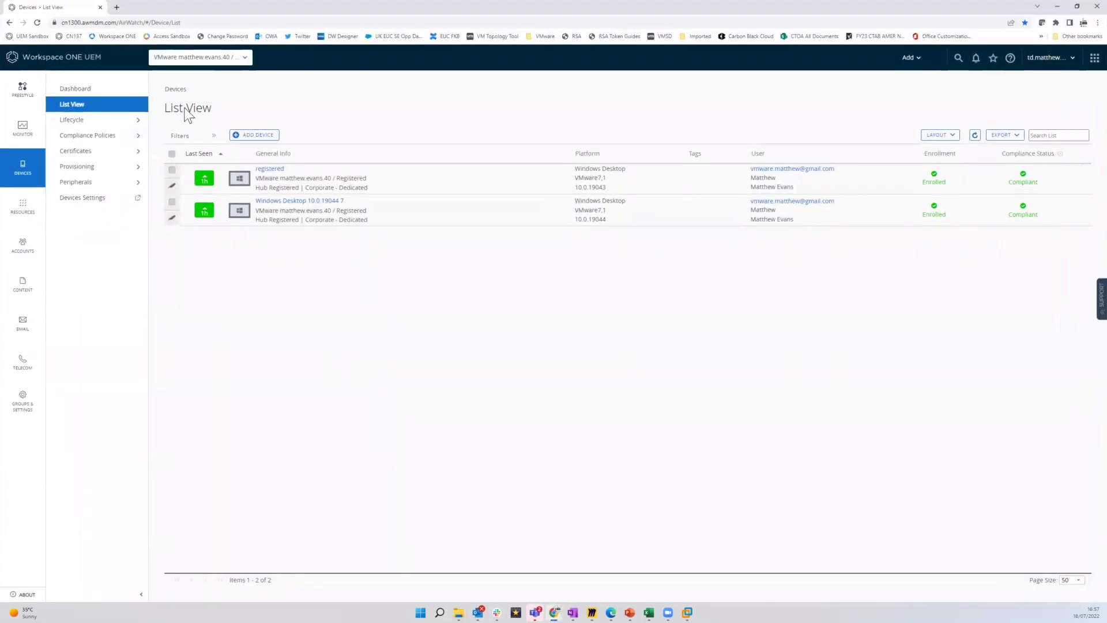
{"action": "left_click", "coordinate": [242, 57]}
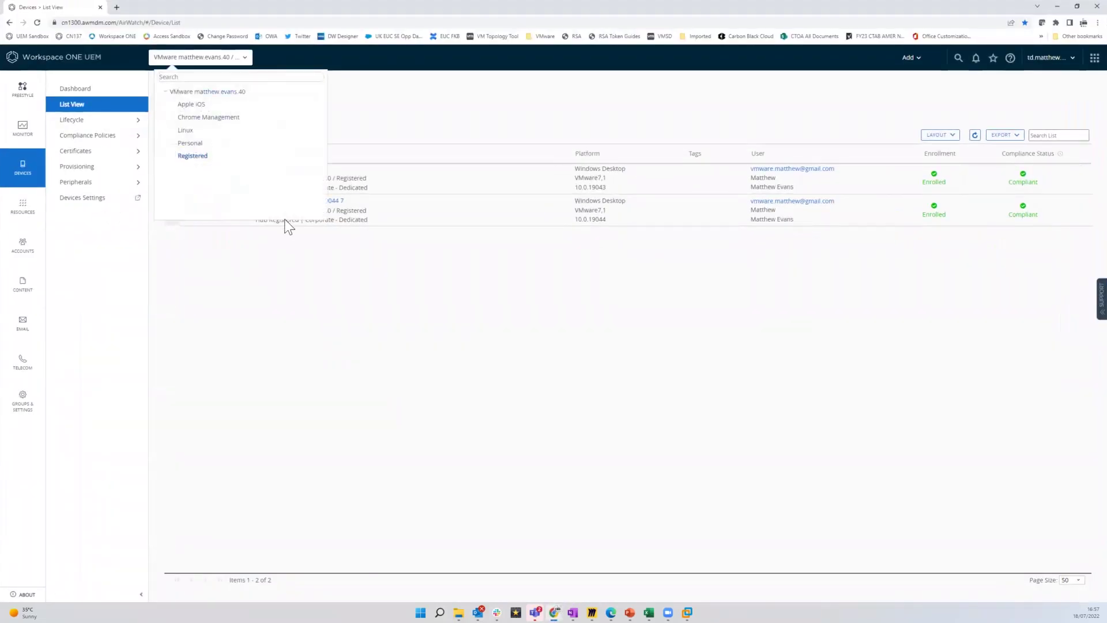
{"action": "left_click", "coordinate": [317, 300]}
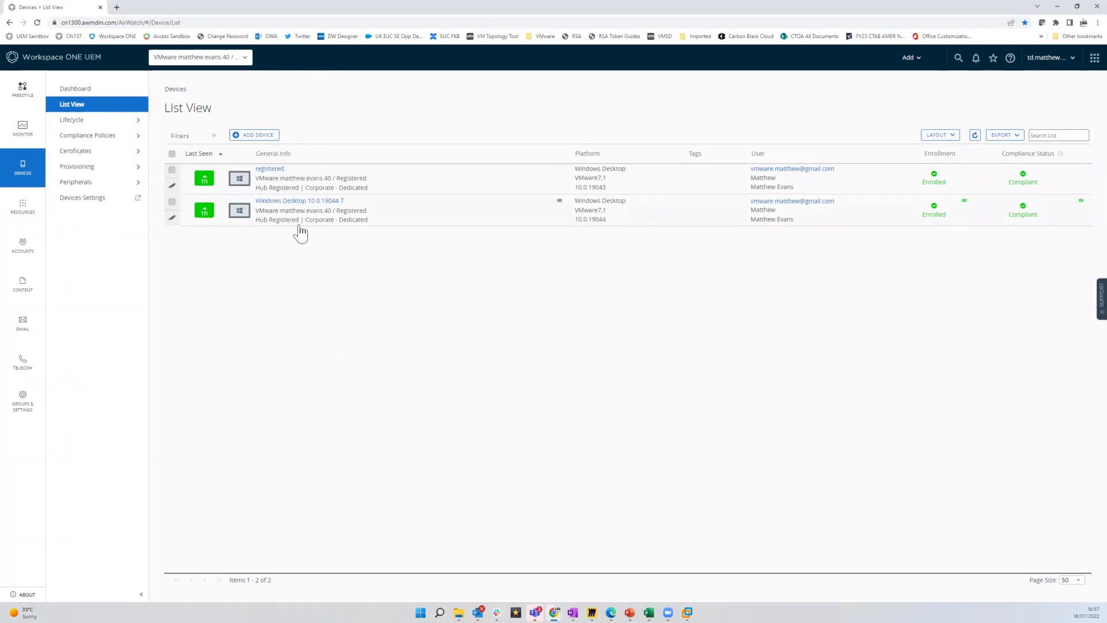
{"action": "left_click", "coordinate": [269, 169]}
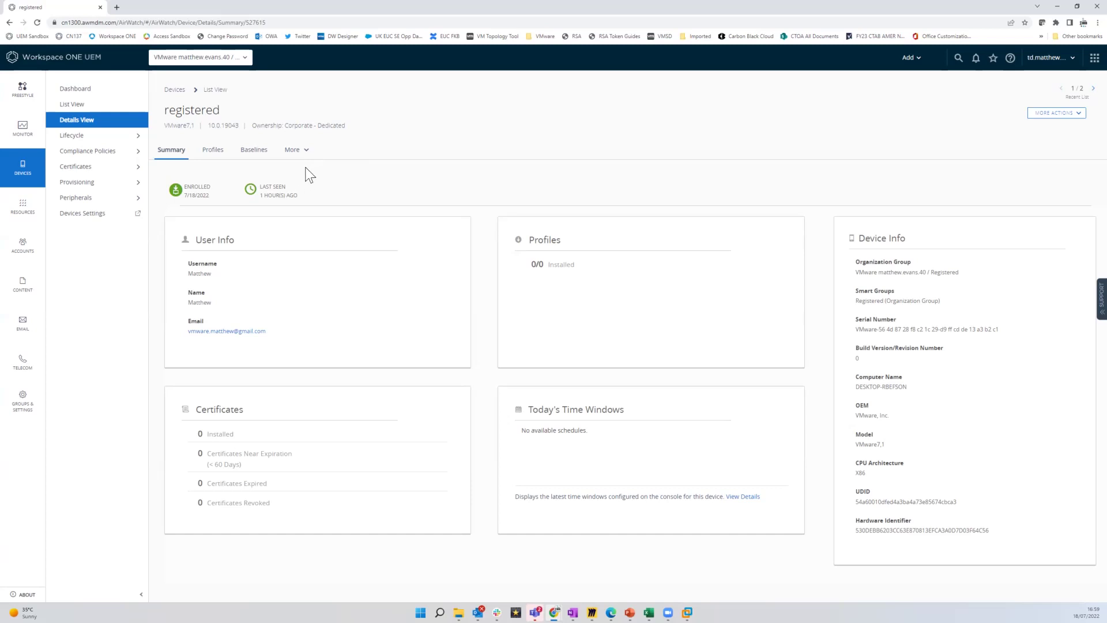
Open the system_rdp_status sensor under Resources > Sensors and view its PowerShell code without saving
{"action": "left_click", "coordinate": [22, 214]}
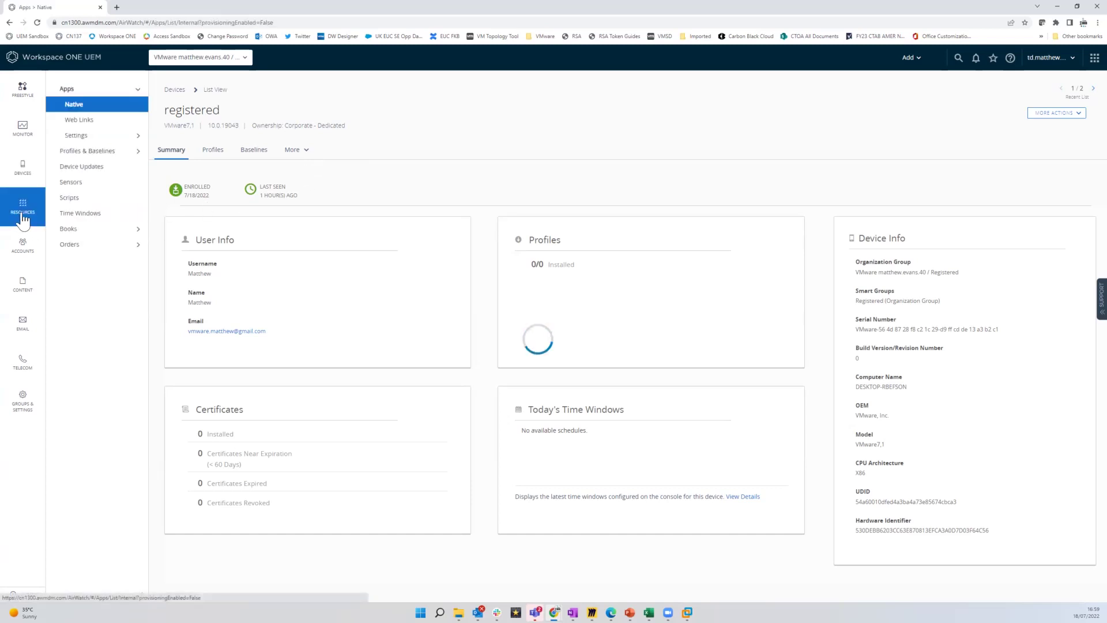
{"action": "left_click", "coordinate": [70, 182]}
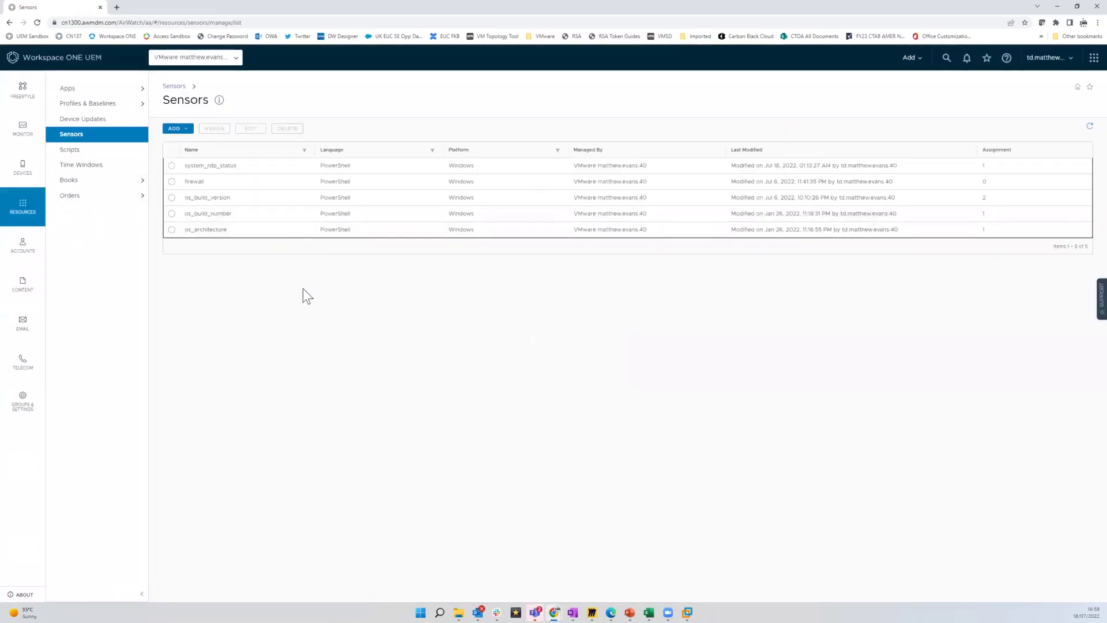
{"action": "left_click", "coordinate": [213, 165]}
{"action": "left_click", "coordinate": [251, 133]}
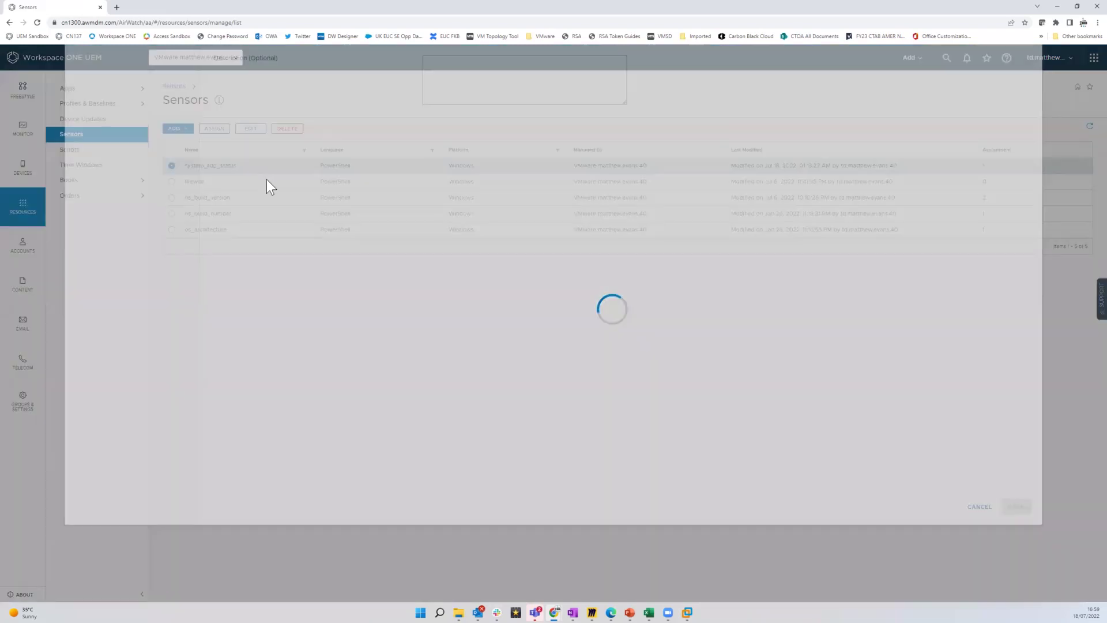
{"action": "left_click", "coordinate": [132, 121]}
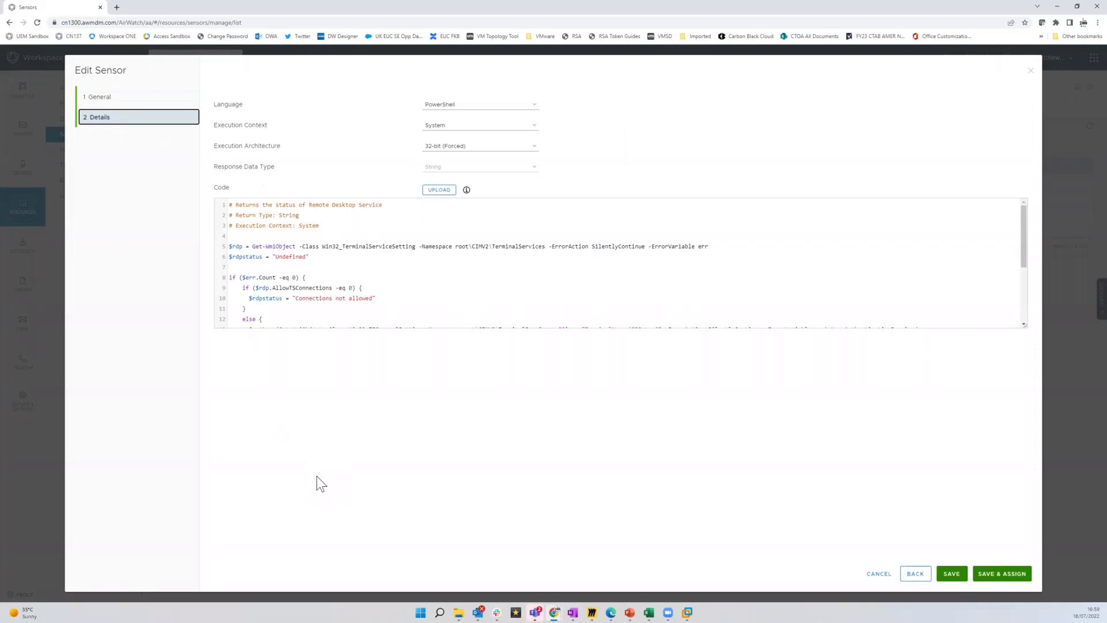
{"action": "left_click", "coordinate": [1031, 71]}
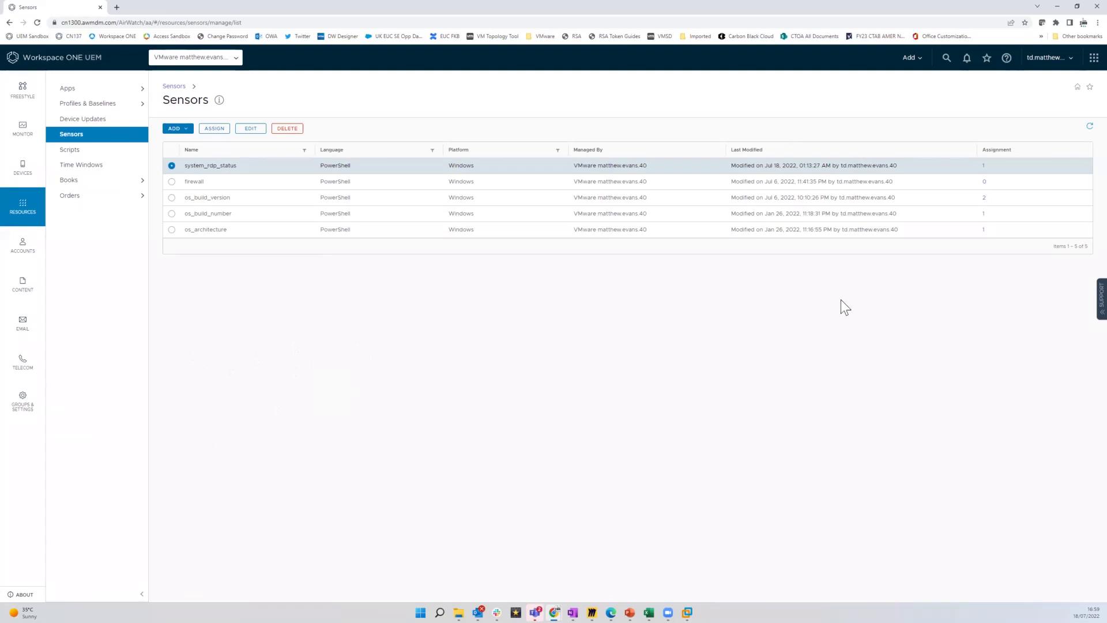
Select the top-level organization group and open Workspace ONE Intelligence from the services launcher
{"action": "left_click", "coordinate": [233, 60]}
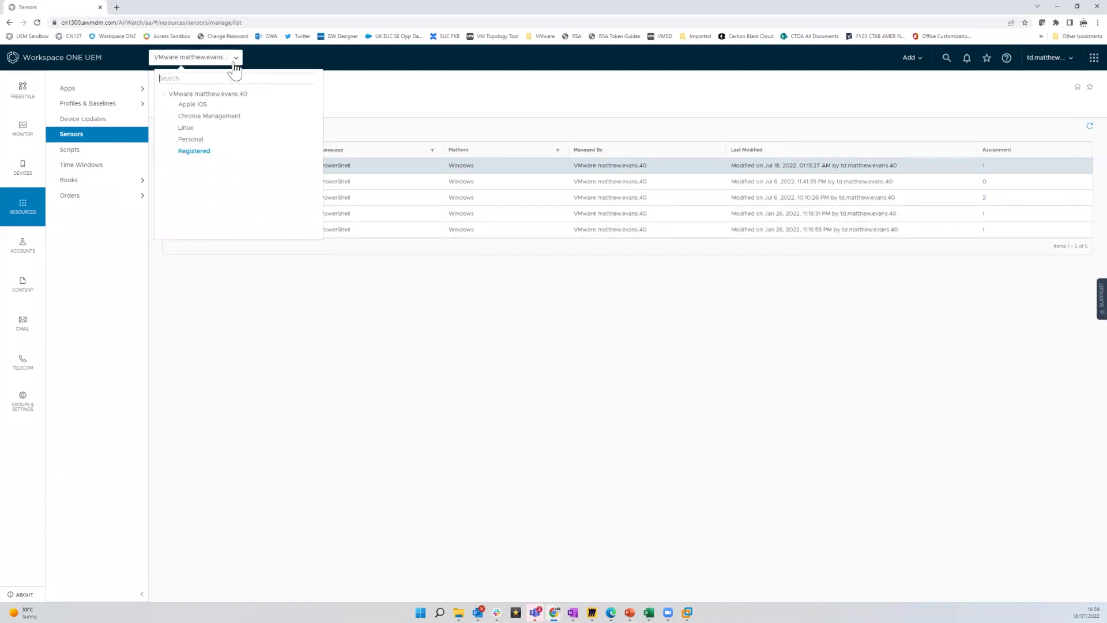
{"action": "left_click", "coordinate": [231, 95]}
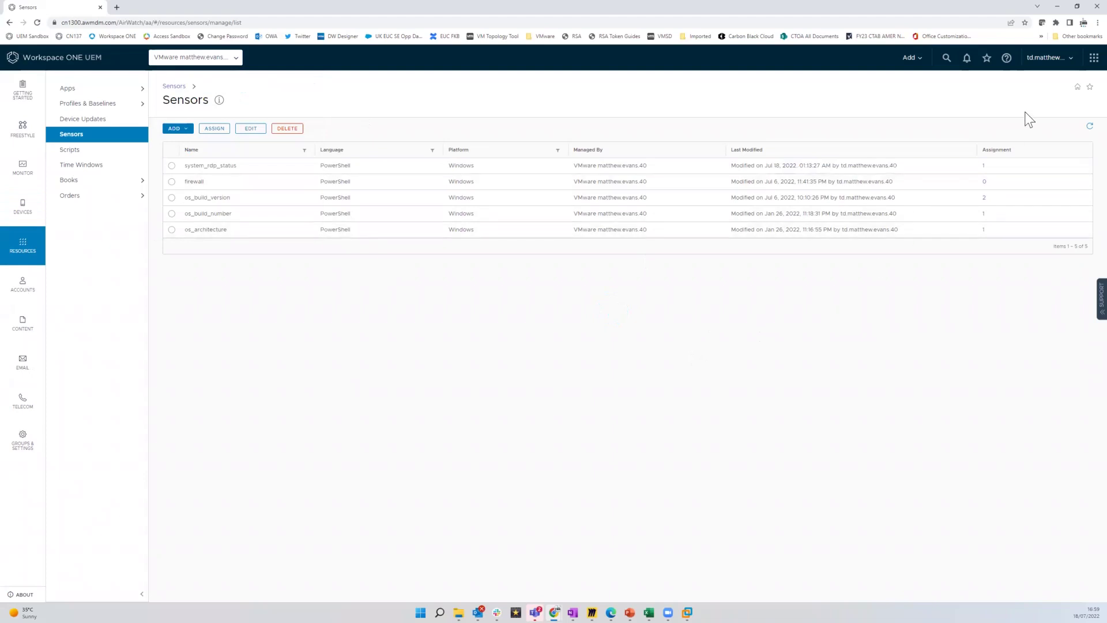
{"action": "left_click", "coordinate": [1094, 58]}
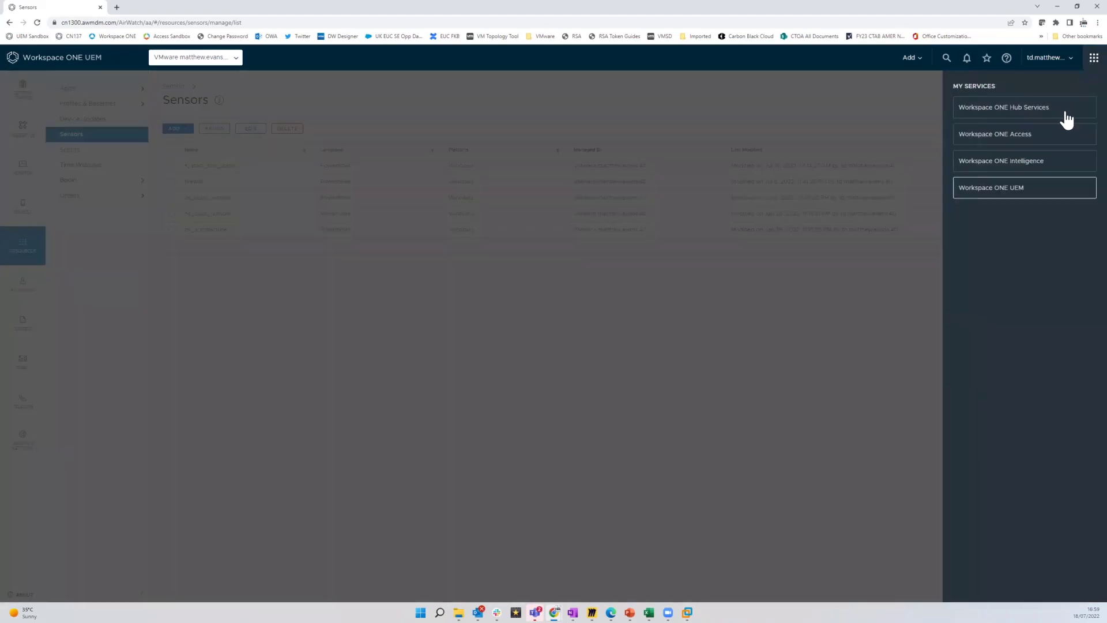
{"action": "left_click", "coordinate": [1046, 166]}
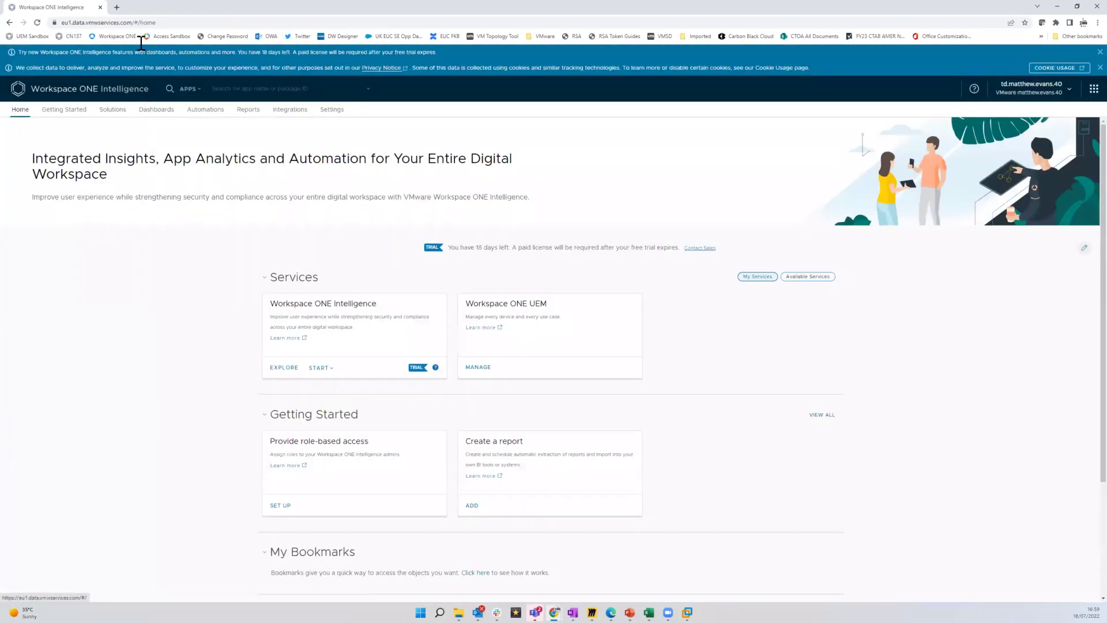
Load the UEM Sandbox console in a new tab with the Registered group's device List View
{"action": "left_click", "coordinate": [116, 8]}
{"action": "left_click", "coordinate": [30, 36]}
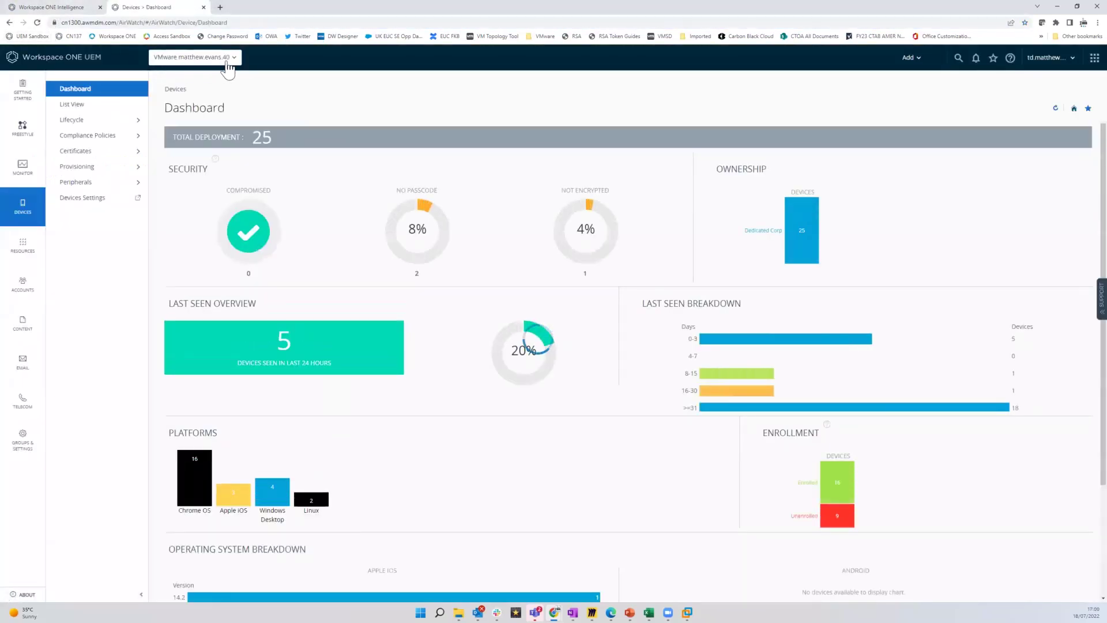
{"action": "left_click", "coordinate": [222, 58]}
{"action": "left_click", "coordinate": [196, 157]}
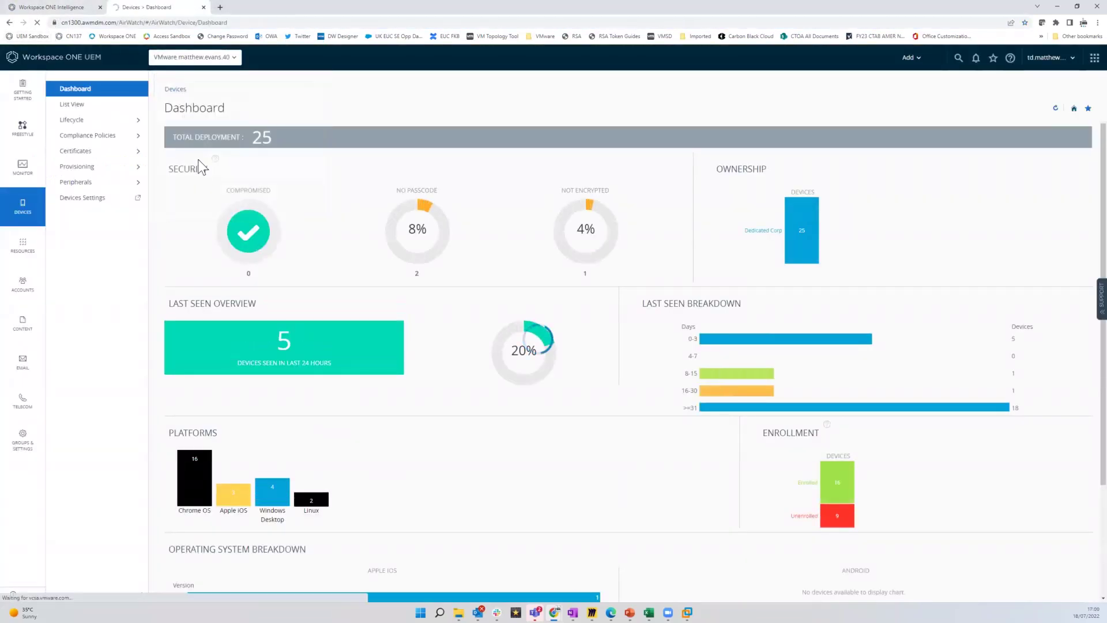
{"action": "left_click", "coordinate": [92, 109]}
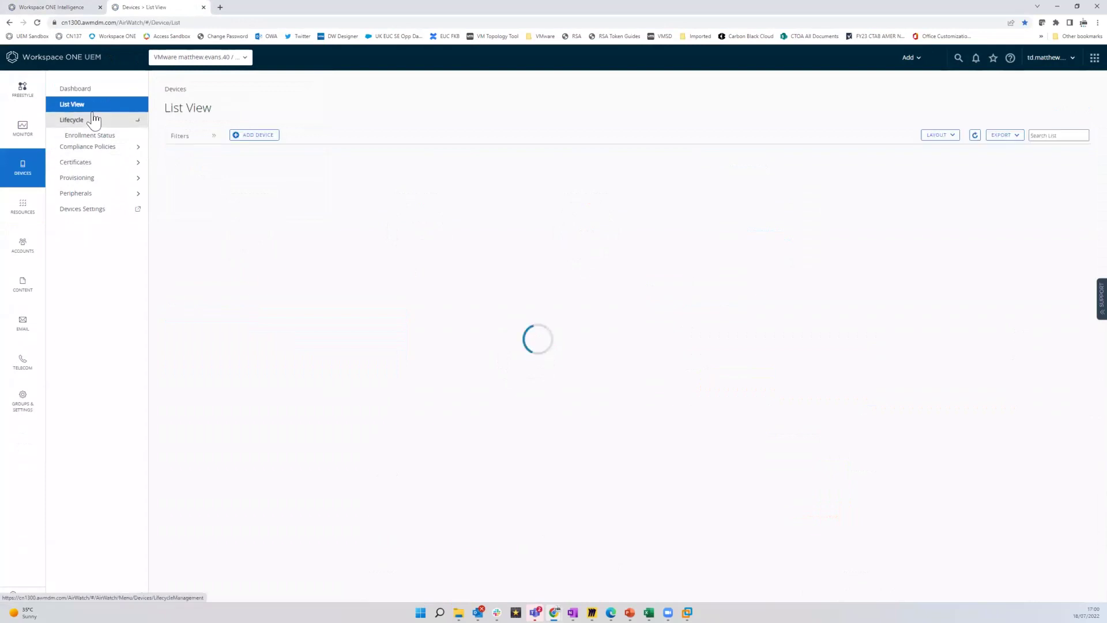
{"action": "left_click", "coordinate": [56, 10]}
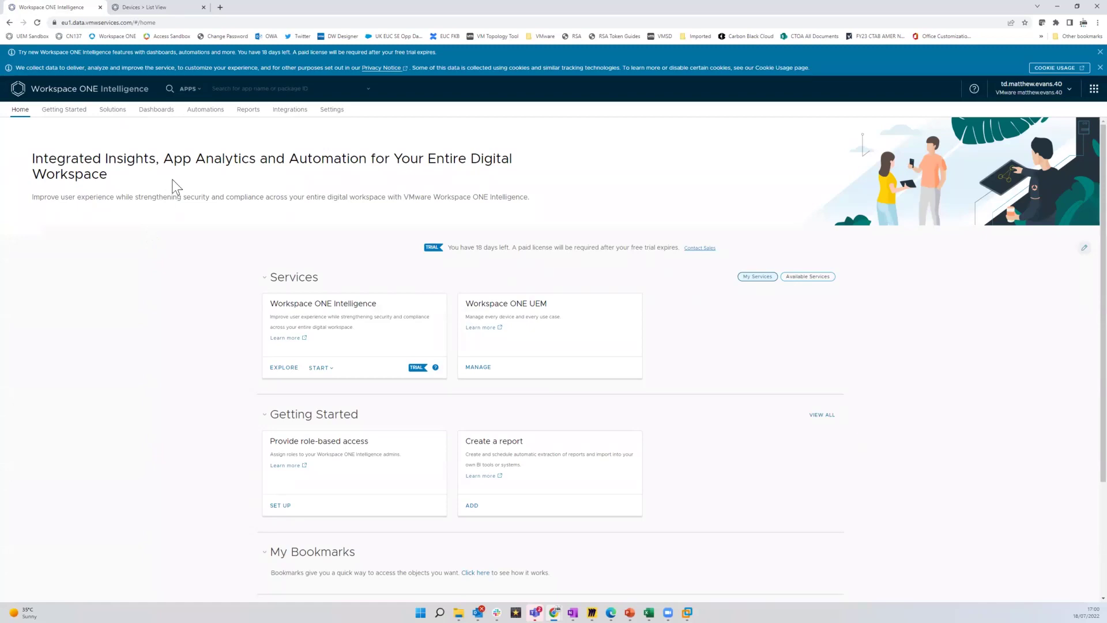
Browse Intelligence Dashboards, Reports, Integrations and Workflow Connectors, ending on the Automations workflows
{"action": "left_click", "coordinate": [160, 115]}
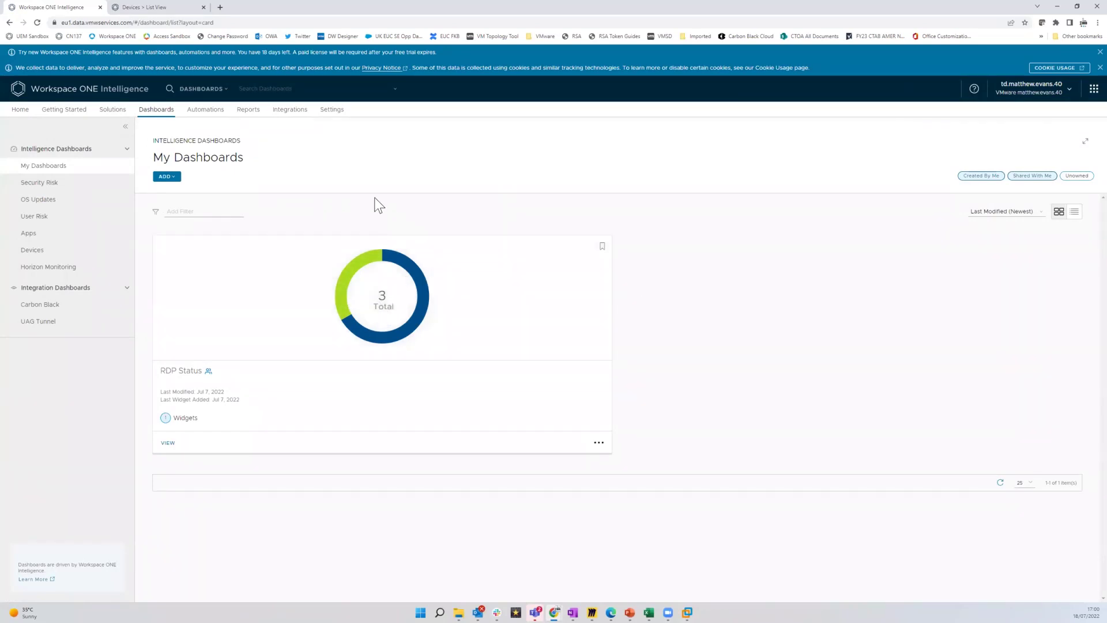
{"action": "left_click", "coordinate": [246, 109]}
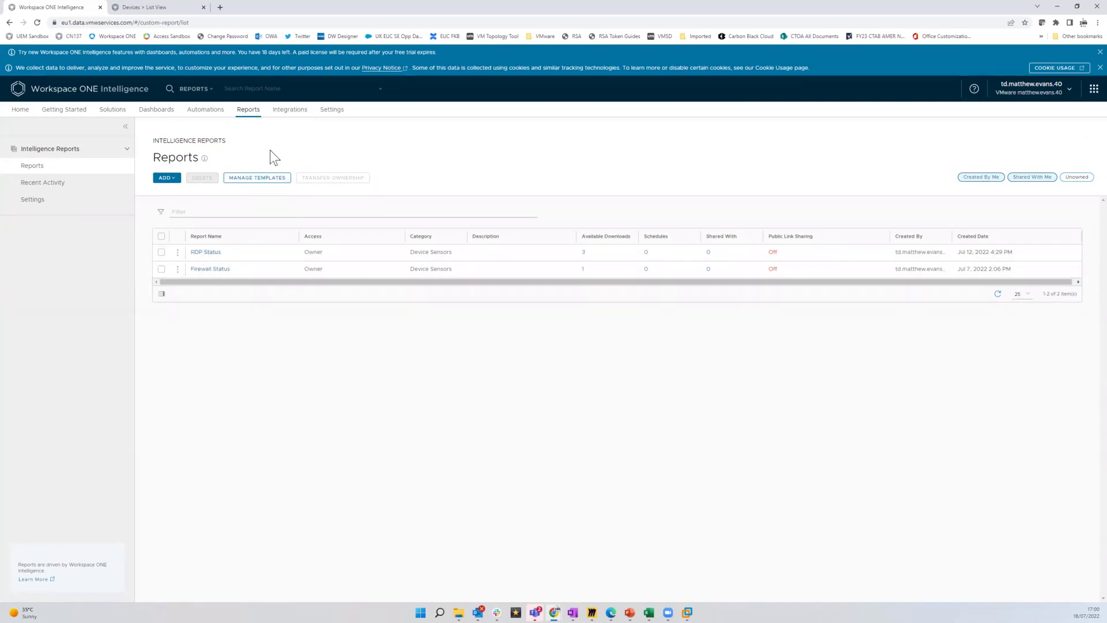
{"action": "left_click", "coordinate": [292, 110]}
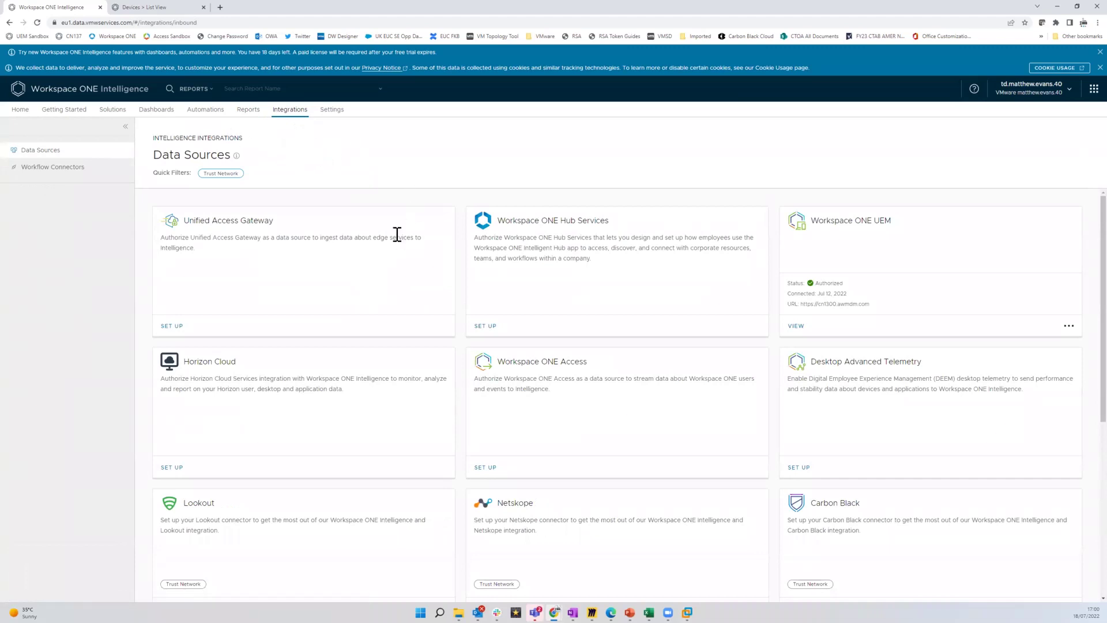
{"action": "scroll", "coordinate": [396, 234], "scroll_direction": "down", "scroll_amount": 3}
{"action": "scroll", "coordinate": [348, 209], "scroll_direction": "up", "scroll_amount": 3}
{"action": "left_click", "coordinate": [78, 168]}
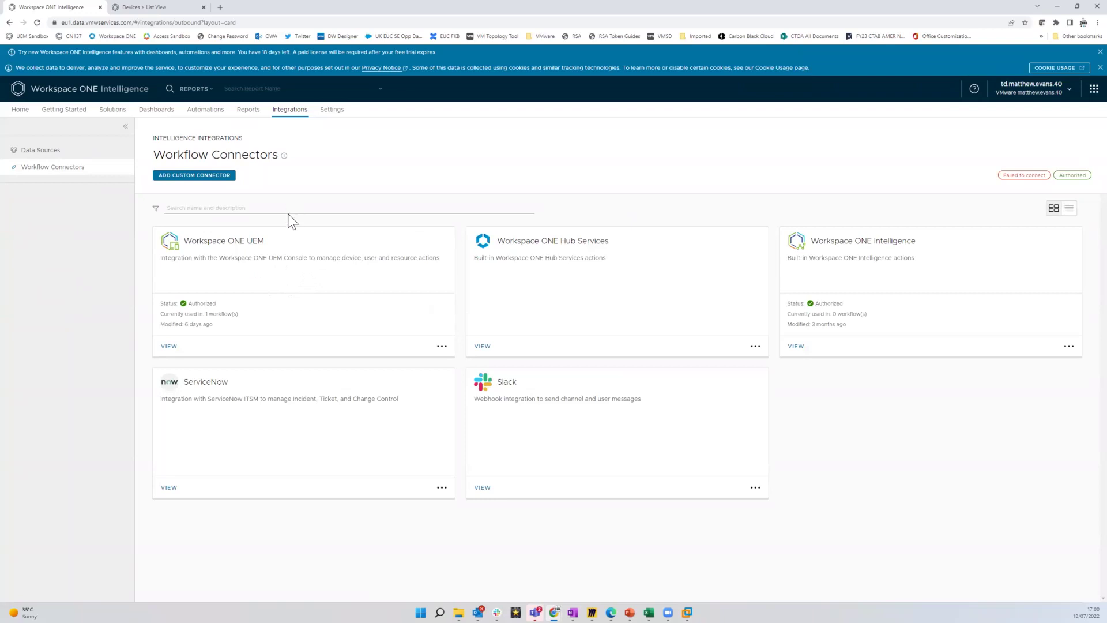
{"action": "left_click", "coordinate": [211, 114]}
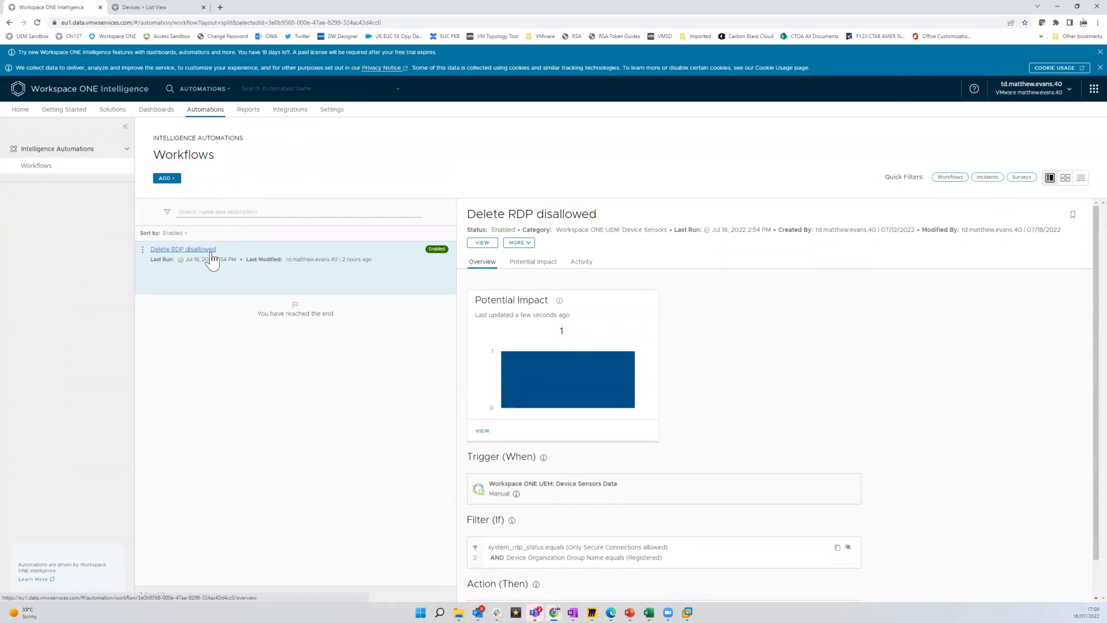
Open the 'Delete RDP disallowed' workflow to see its trigger, system_rdp_status filter and Delete Device action
{"action": "left_click", "coordinate": [213, 260]}
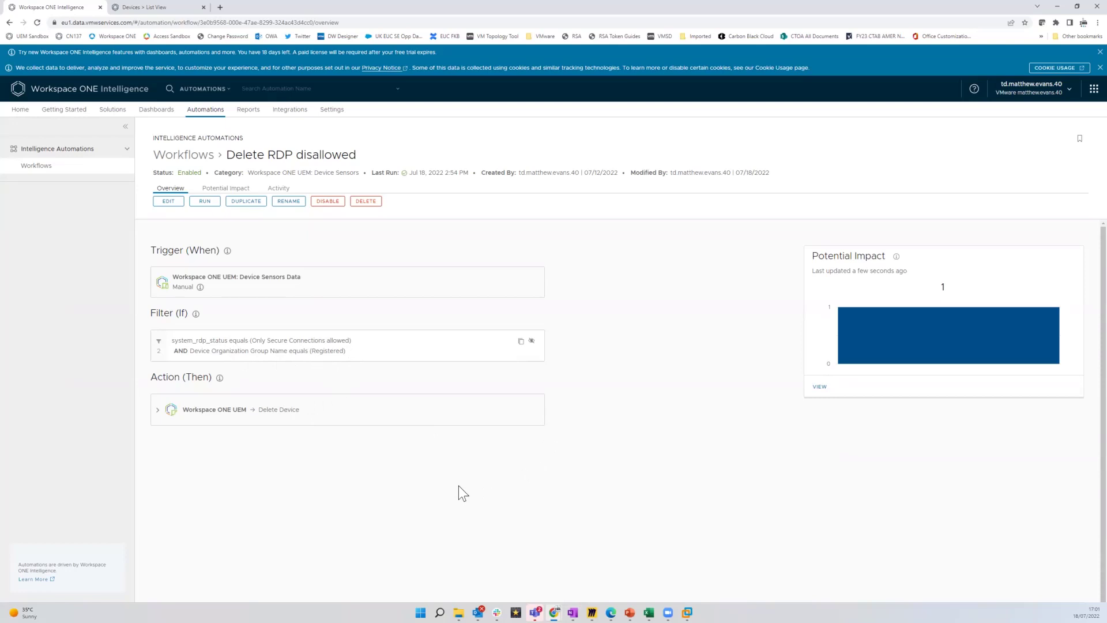
Open the workflow for editing and scroll down to its actions
{"action": "left_click", "coordinate": [171, 200]}
{"action": "scroll", "coordinate": [304, 324], "scroll_direction": "down", "scroll_amount": 1}
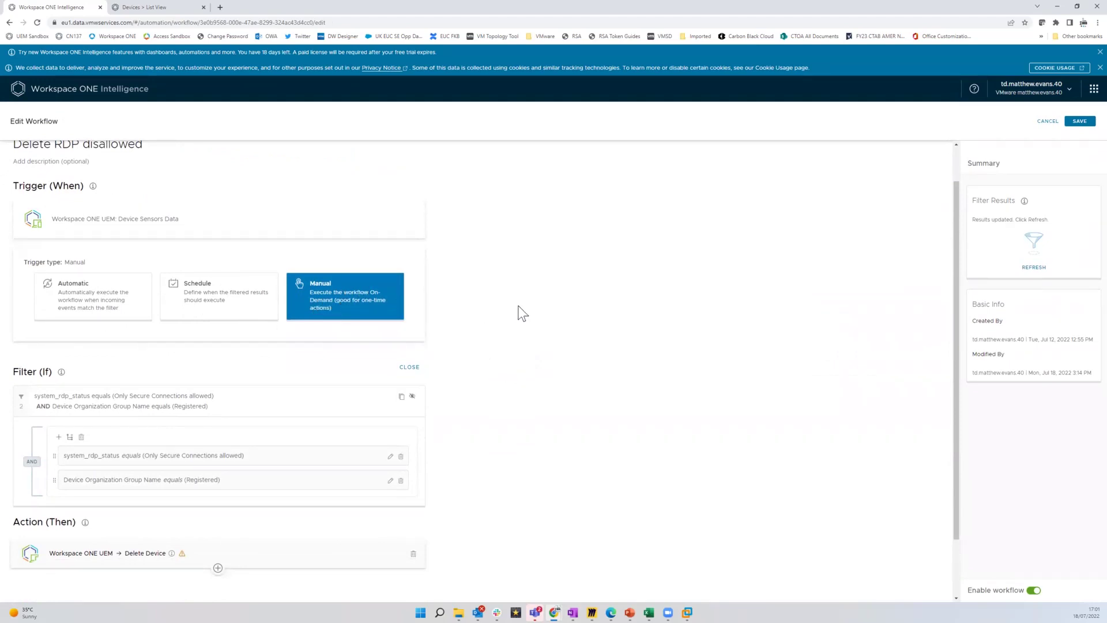
{"action": "scroll", "coordinate": [576, 334], "scroll_direction": "down", "scroll_amount": 1}
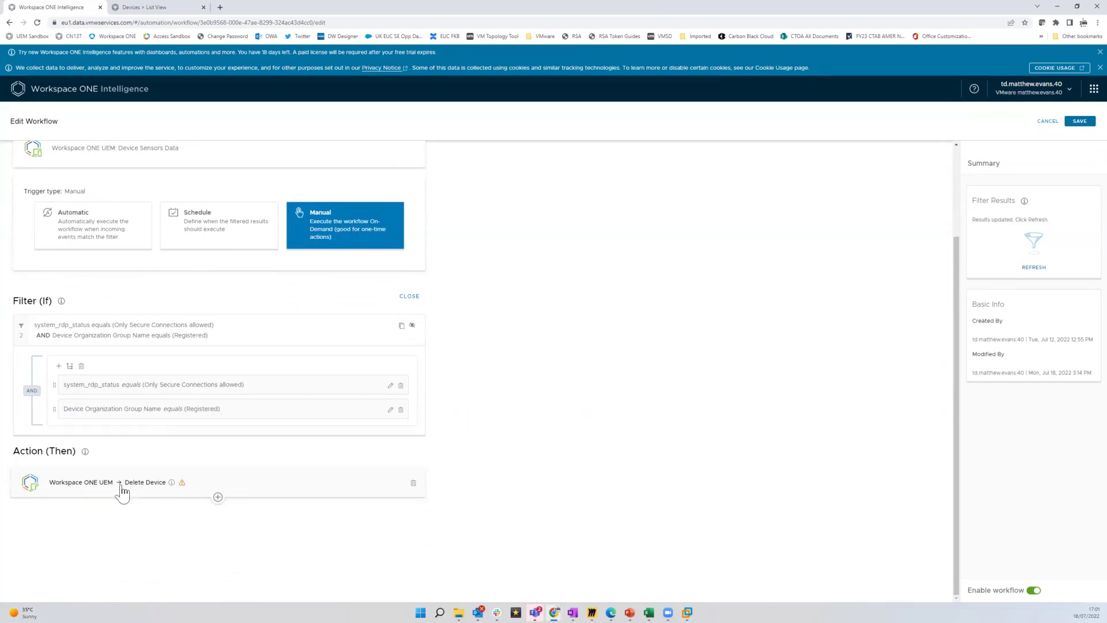
Remove the extra empty New Action card, leaving Delete Device as the only action
{"action": "left_click", "coordinate": [217, 497]}
{"action": "scroll", "coordinate": [220, 505], "scroll_direction": "down", "scroll_amount": 4}
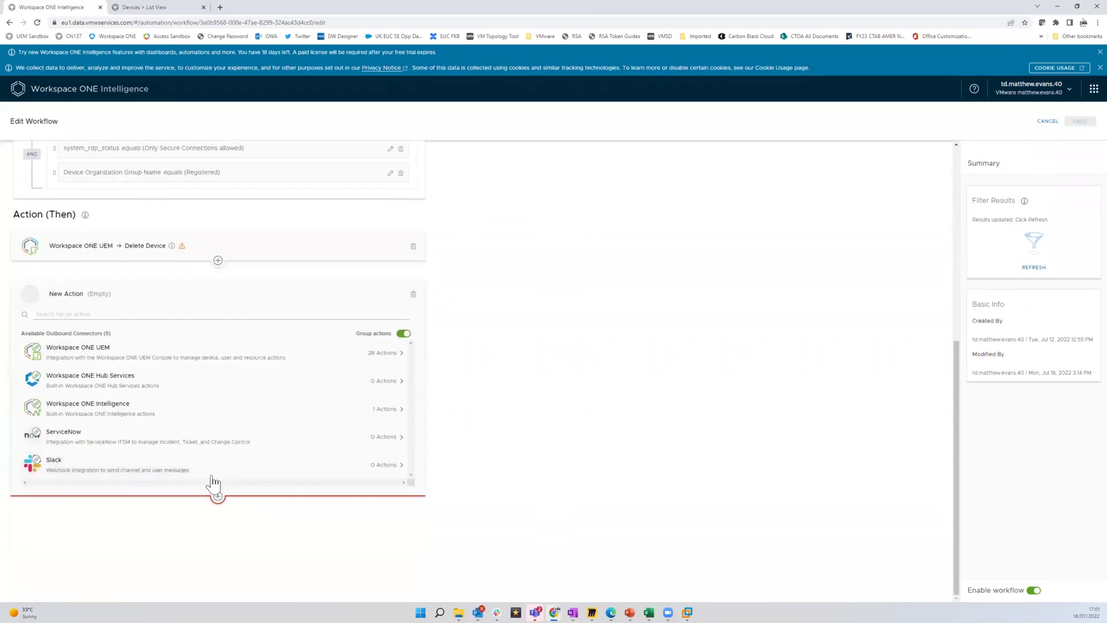
{"action": "left_click", "coordinate": [145, 372]}
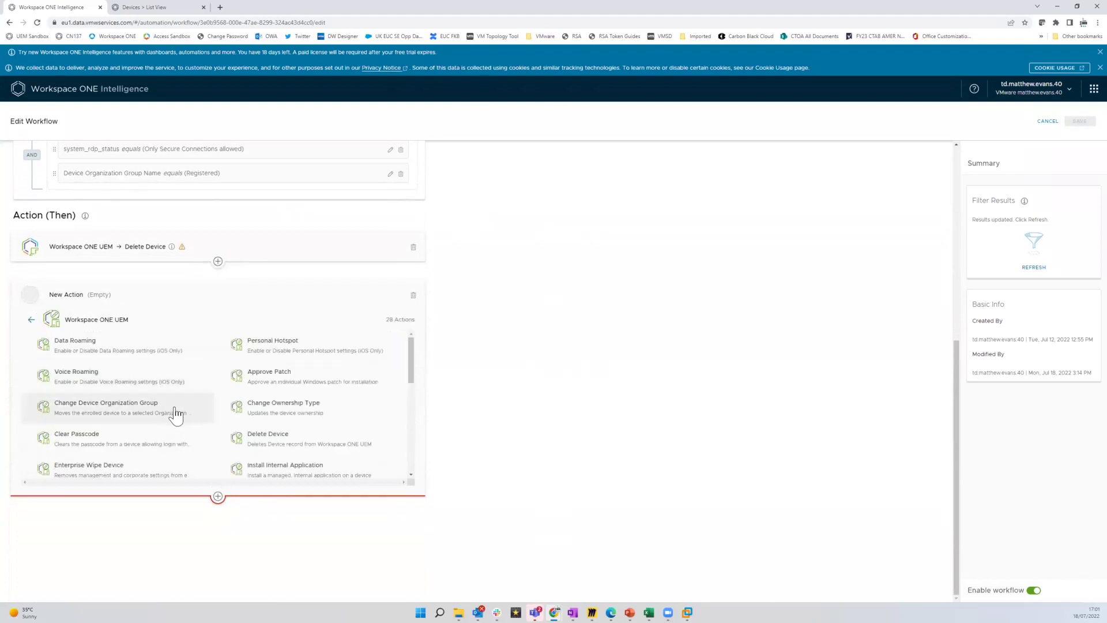
{"action": "scroll", "coordinate": [173, 415], "scroll_direction": "down", "scroll_amount": 4}
{"action": "scroll", "coordinate": [184, 453], "scroll_direction": "down", "scroll_amount": 1}
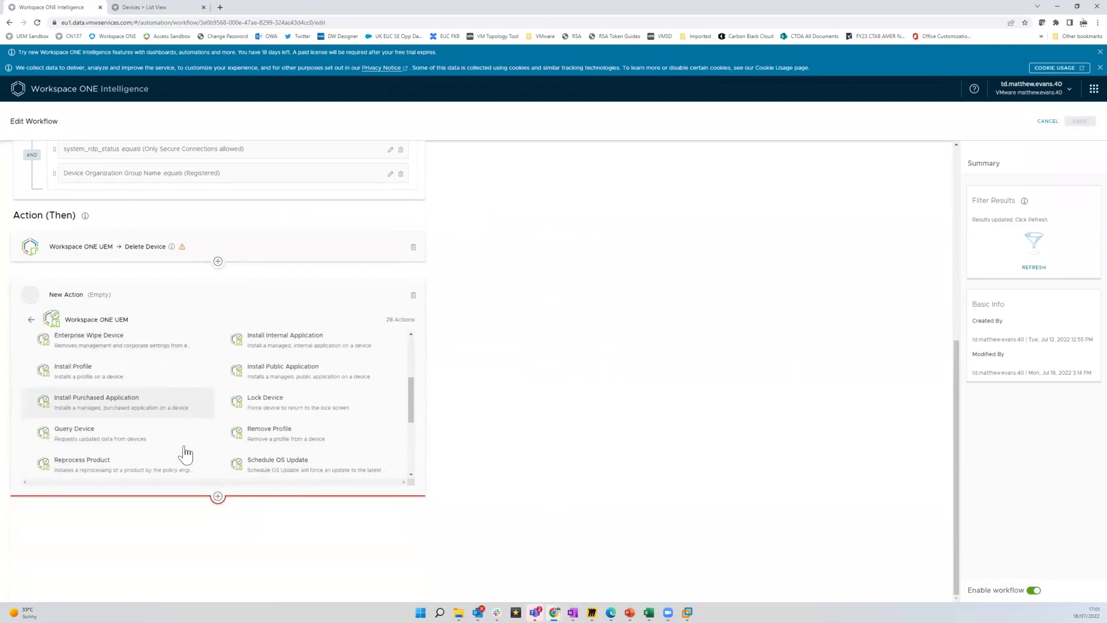
{"action": "scroll", "coordinate": [186, 455], "scroll_direction": "down", "scroll_amount": 4}
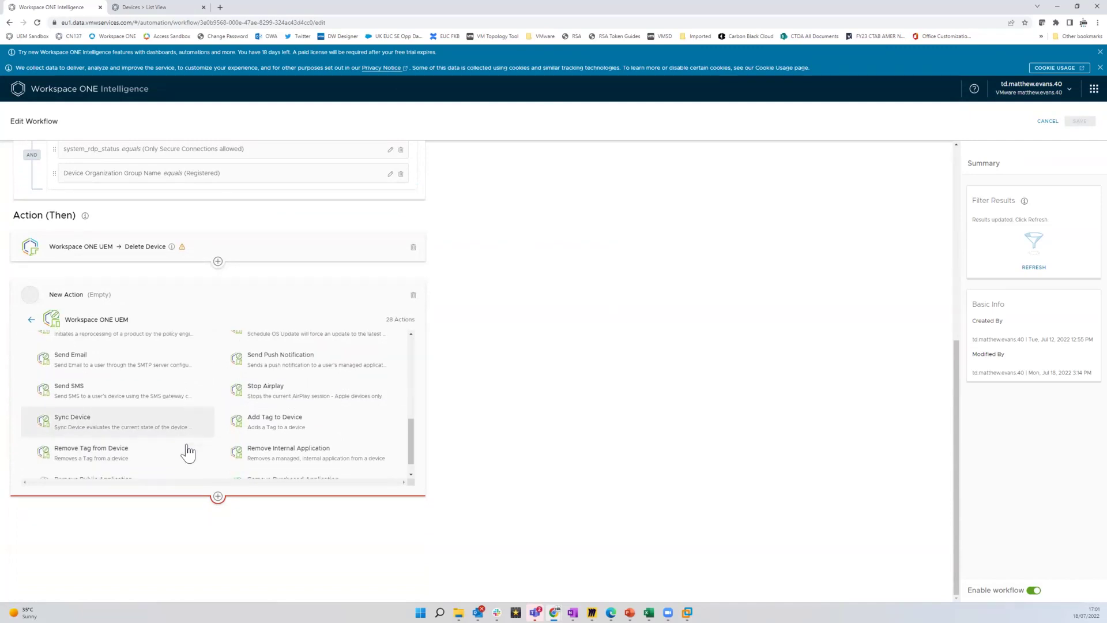
{"action": "scroll", "coordinate": [187, 453], "scroll_direction": "down", "scroll_amount": 1}
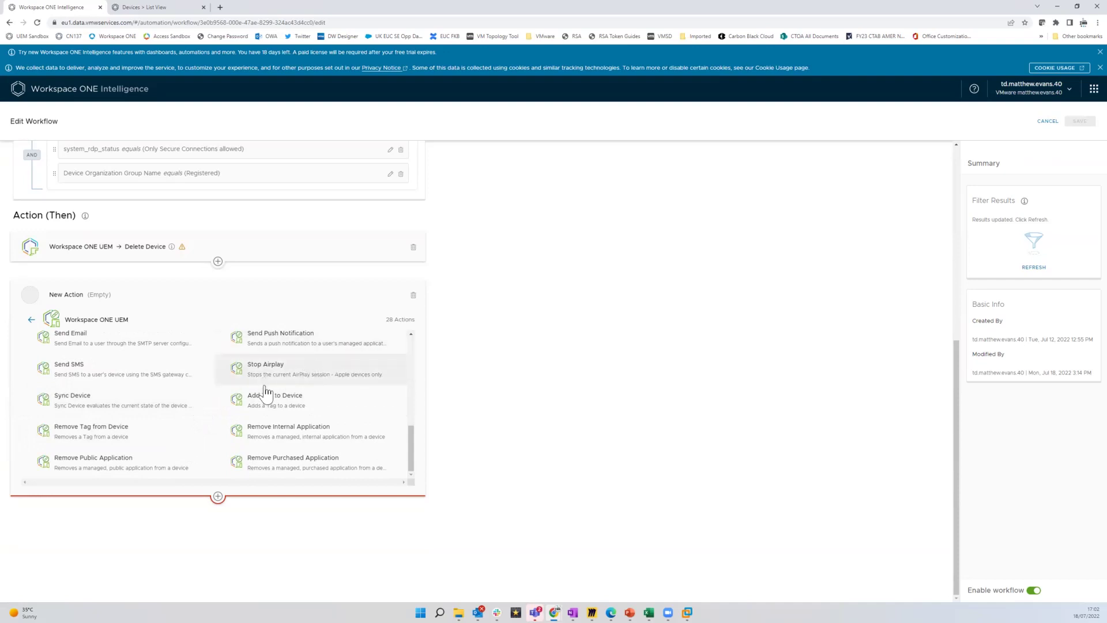
{"action": "left_click", "coordinate": [413, 295]}
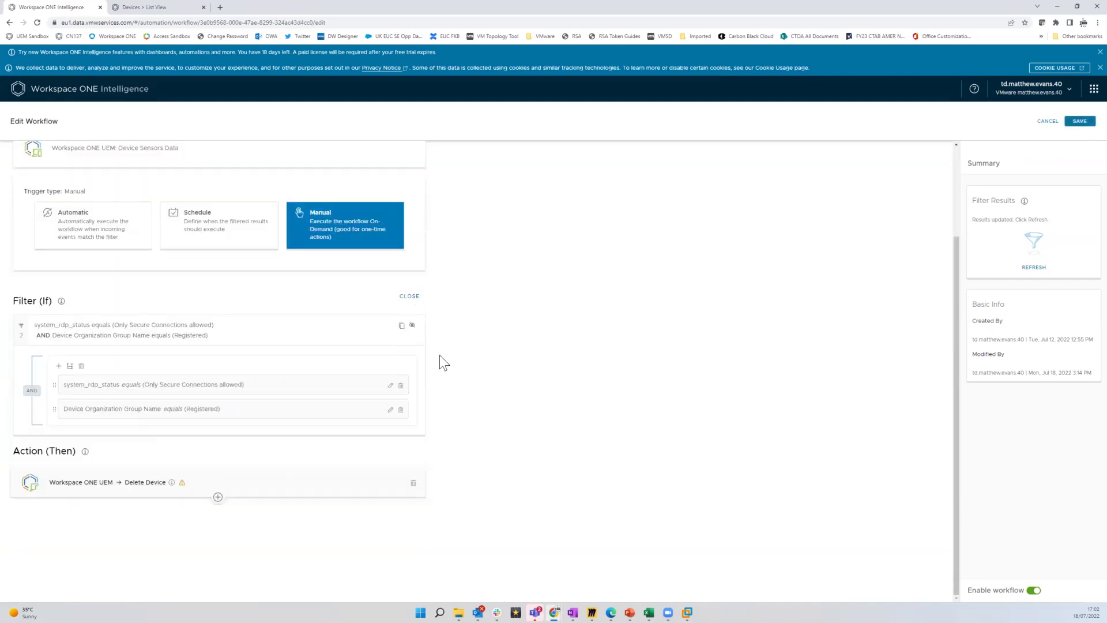
{"action": "mouse_move", "coordinate": [165, 491]}
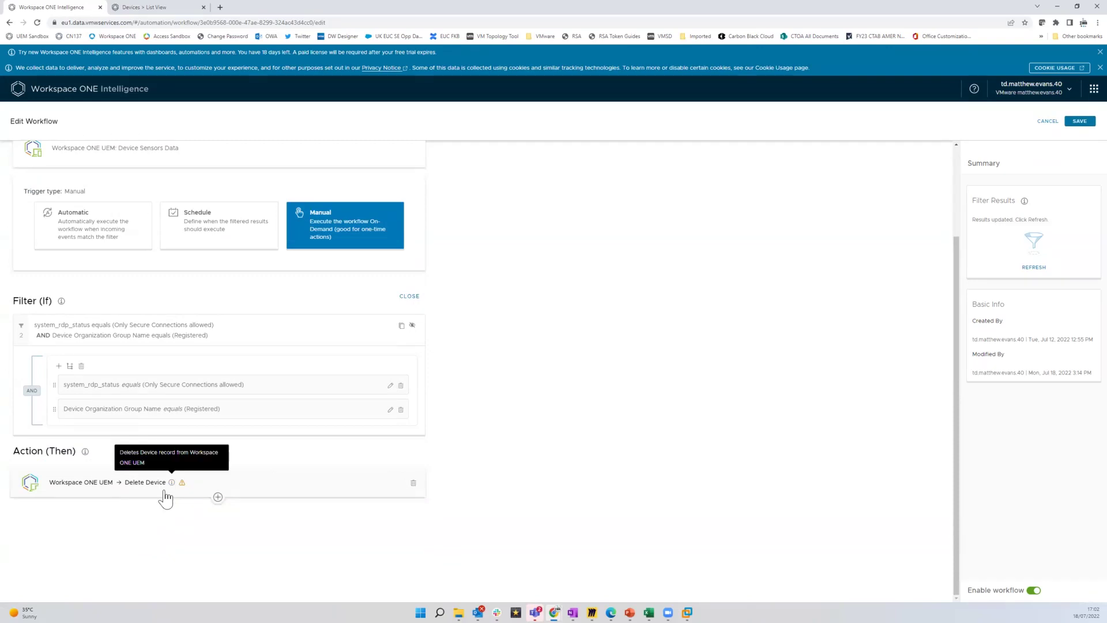
Refresh the matching-device count, save and enable 'Delete RDP disallowed', and run it on its one device
{"action": "left_click", "coordinate": [1033, 269]}
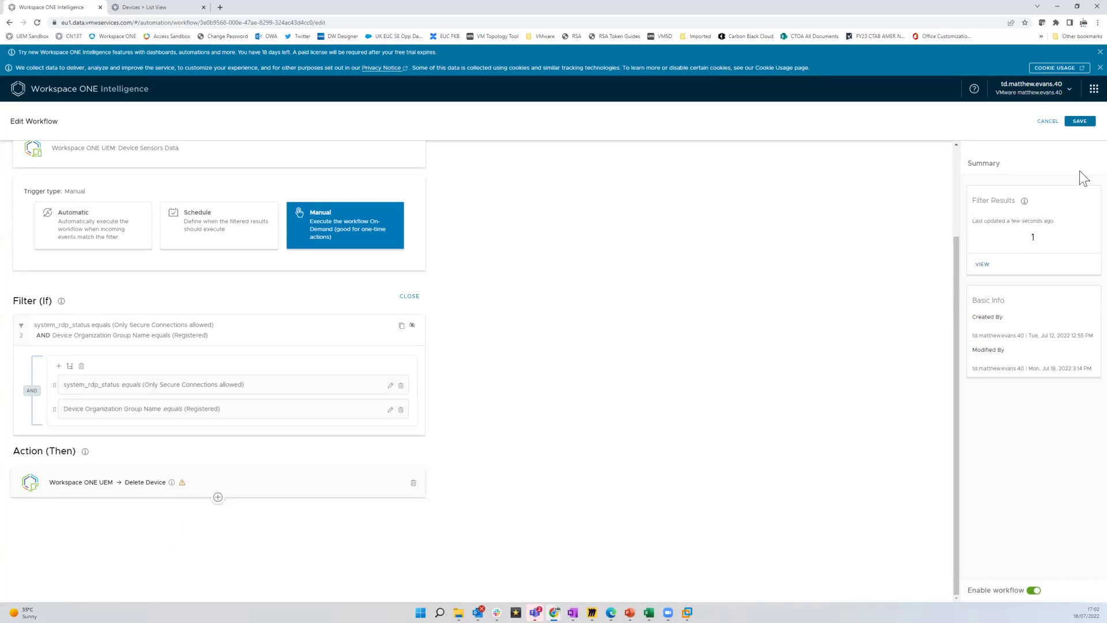
{"action": "left_click", "coordinate": [1081, 123]}
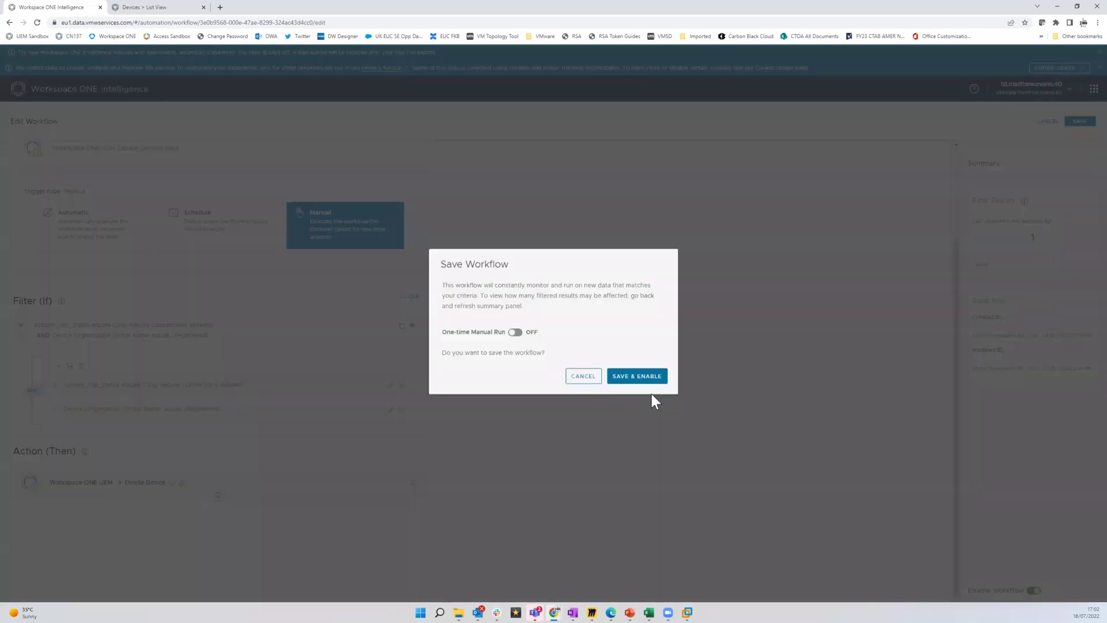
{"action": "left_click", "coordinate": [648, 381]}
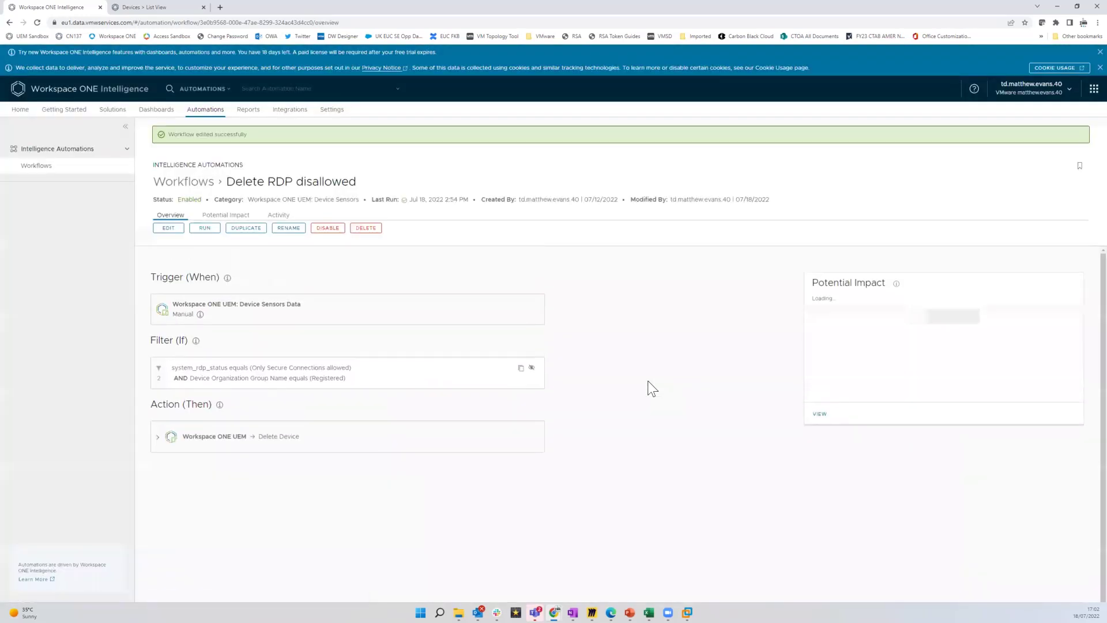
{"action": "left_click", "coordinate": [210, 231]}
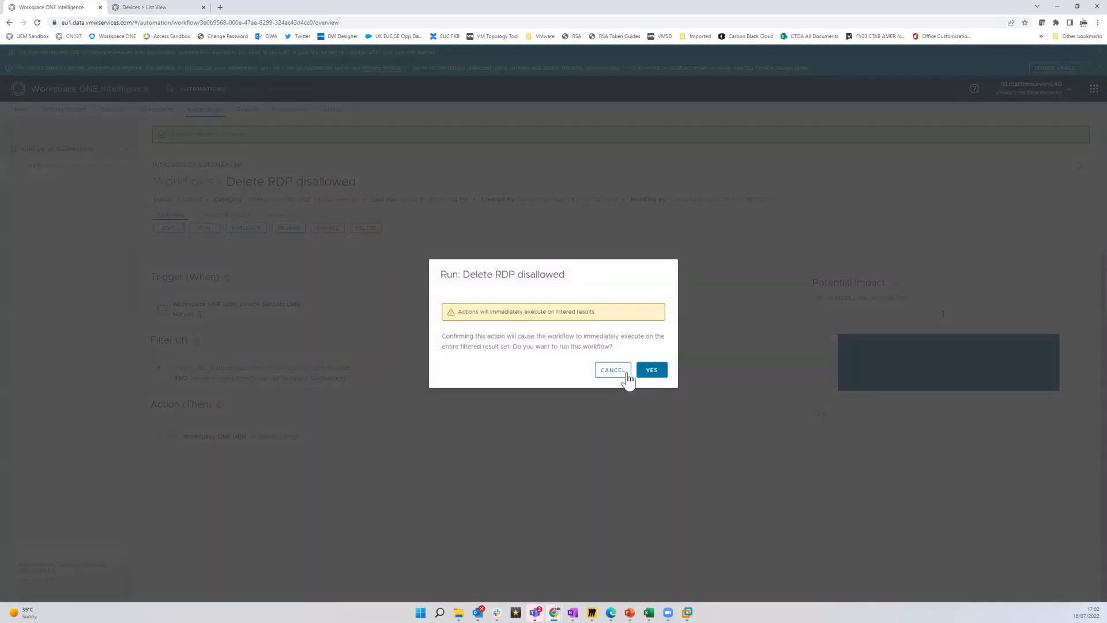
{"action": "left_click", "coordinate": [653, 372]}
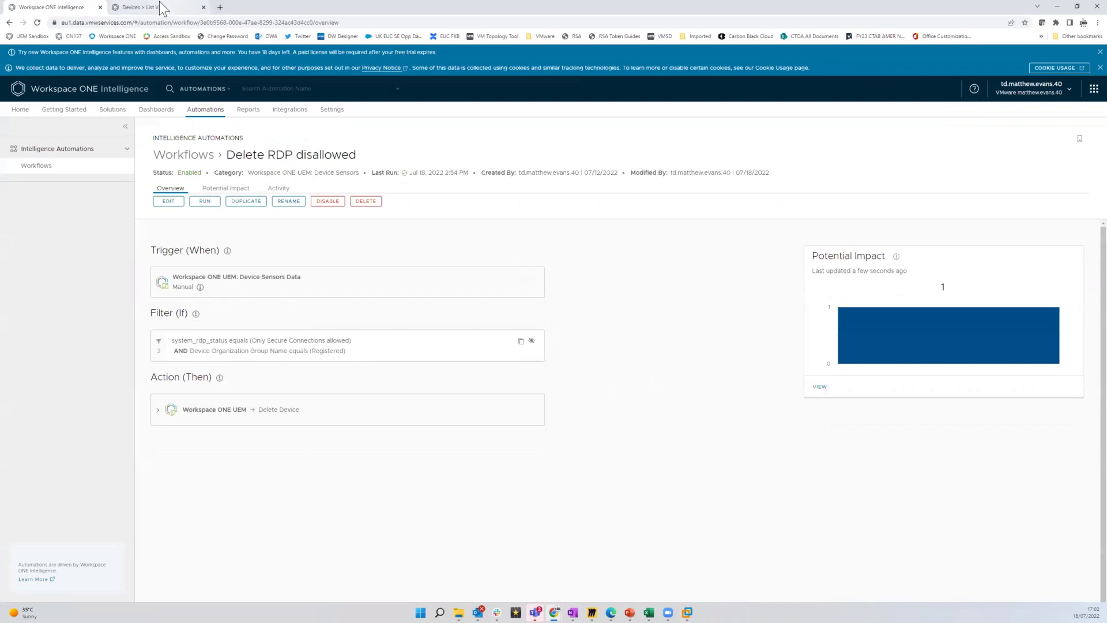
Reload the UEM Devices List View to confirm the registered device is gone, then minimize the browser
{"action": "left_click", "coordinate": [159, 7]}
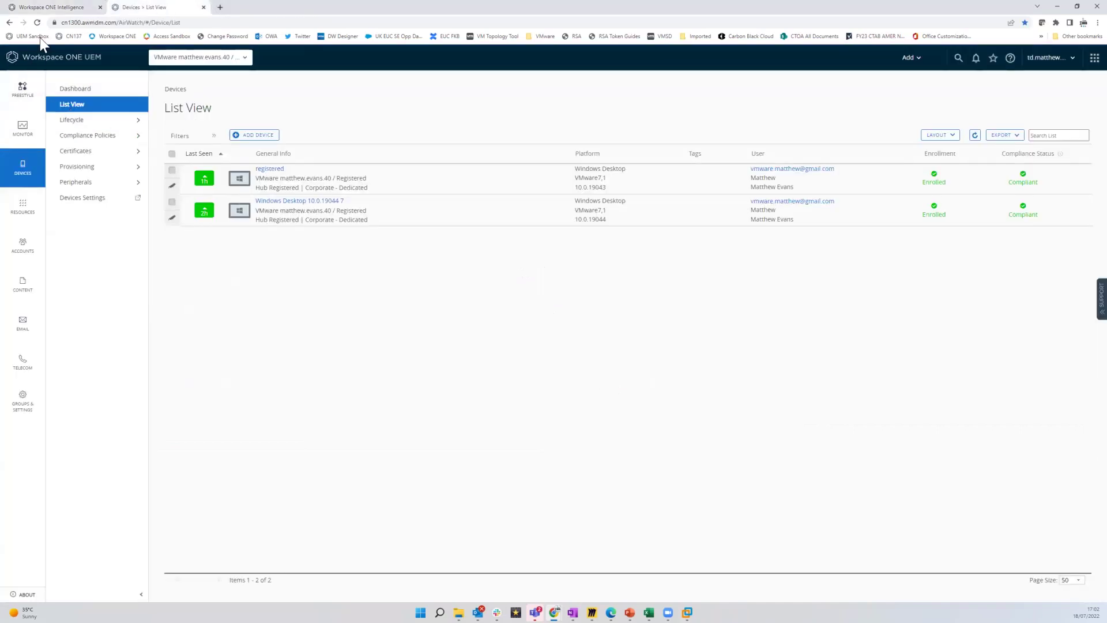
{"action": "left_click", "coordinate": [37, 22]}
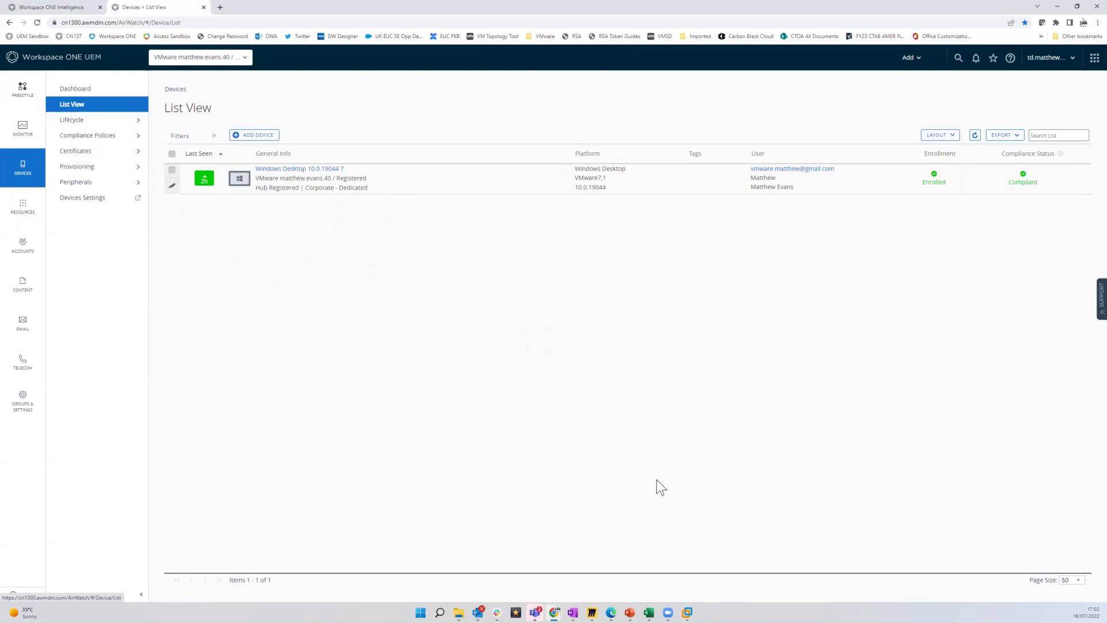
{"action": "left_click", "coordinate": [1057, 7]}
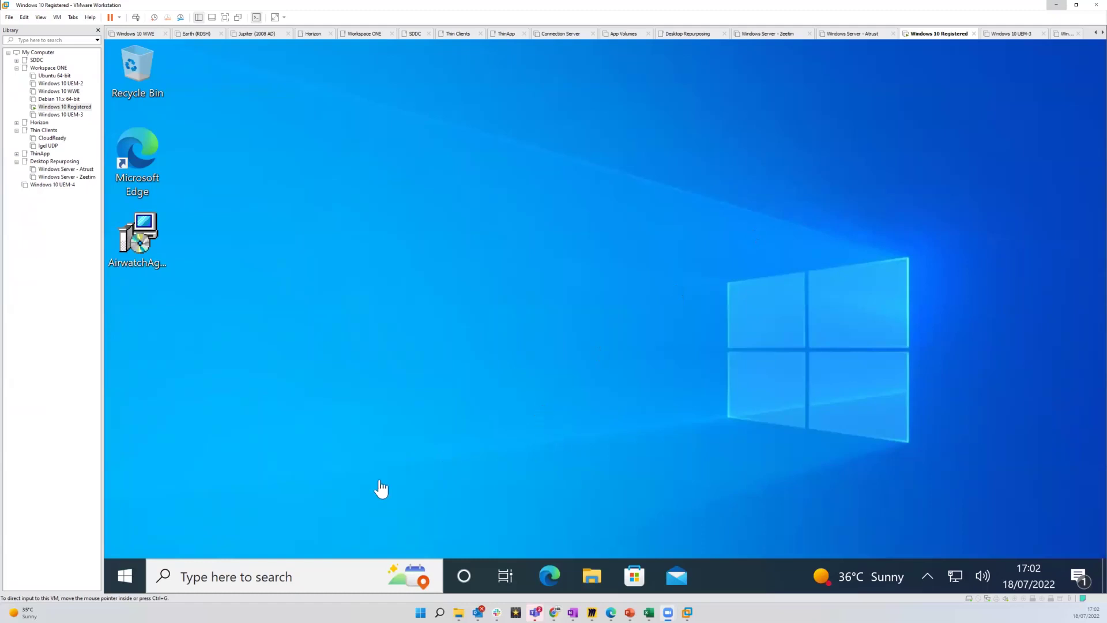
Search 'hub' in the VM to launch Workspace ONE Intelligent Hub, then reopen the search panel
{"action": "left_click", "coordinate": [297, 577]}
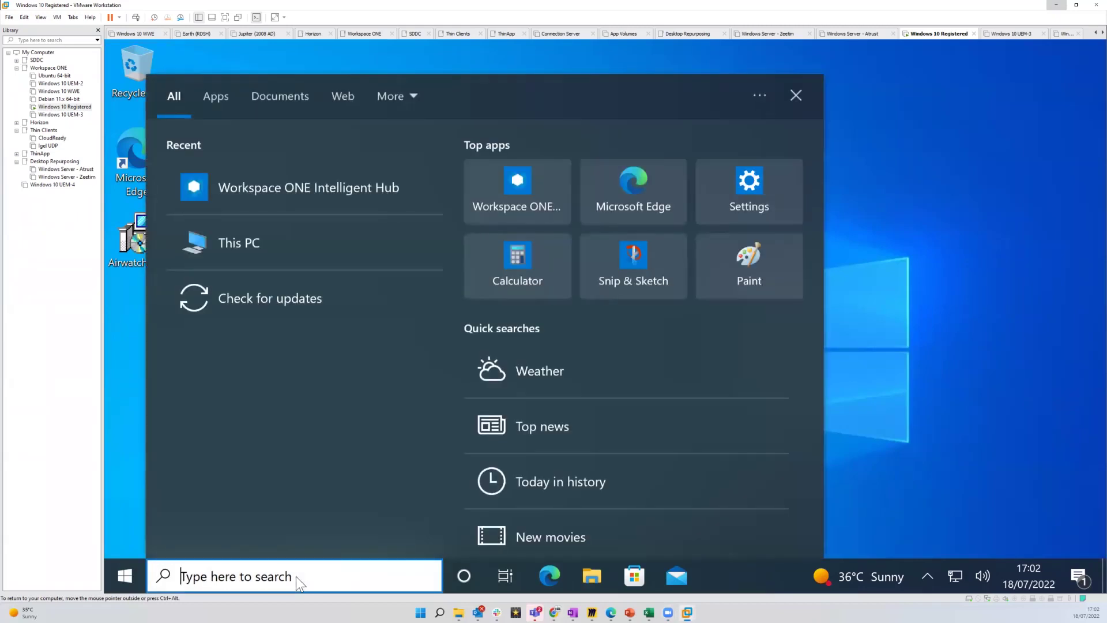
{"action": "type", "text": "hub"}
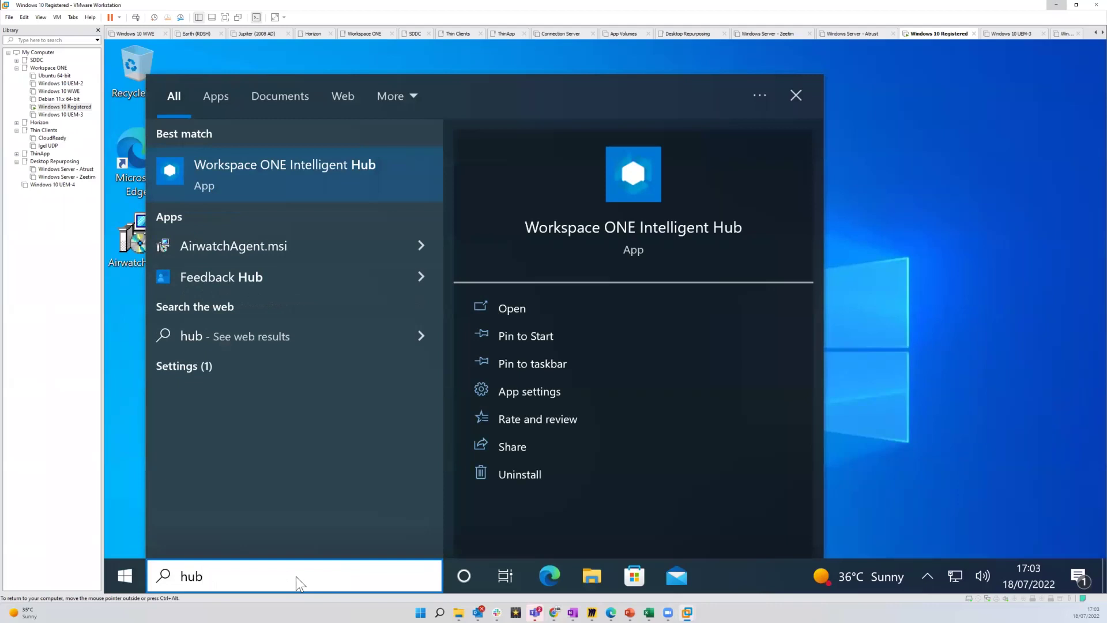
{"action": "left_click", "coordinate": [342, 171]}
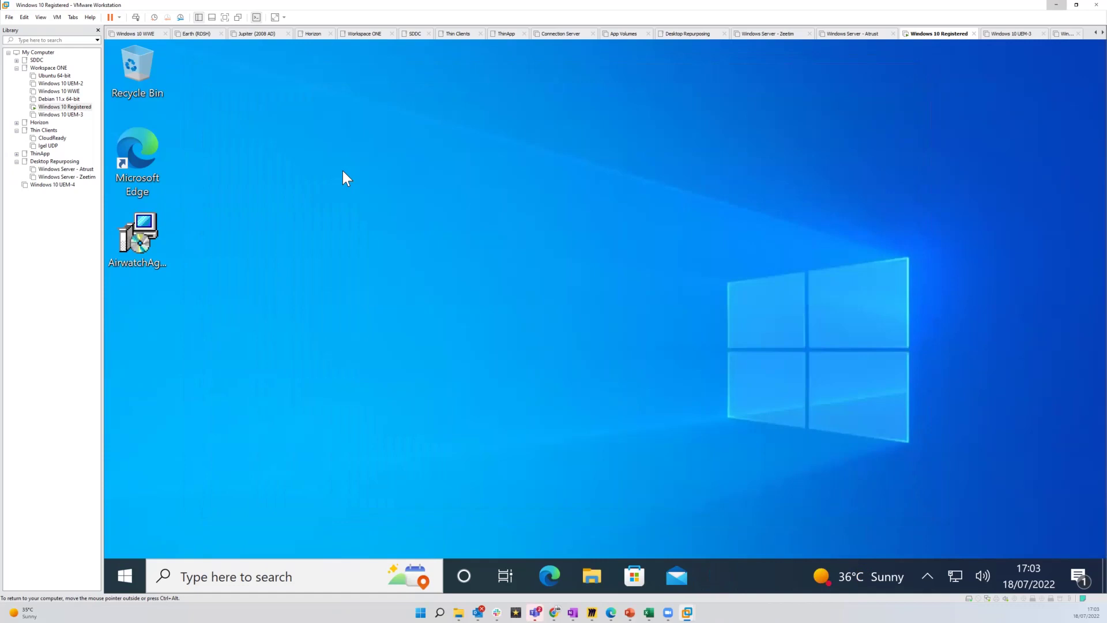
{"action": "left_click", "coordinate": [295, 575]}
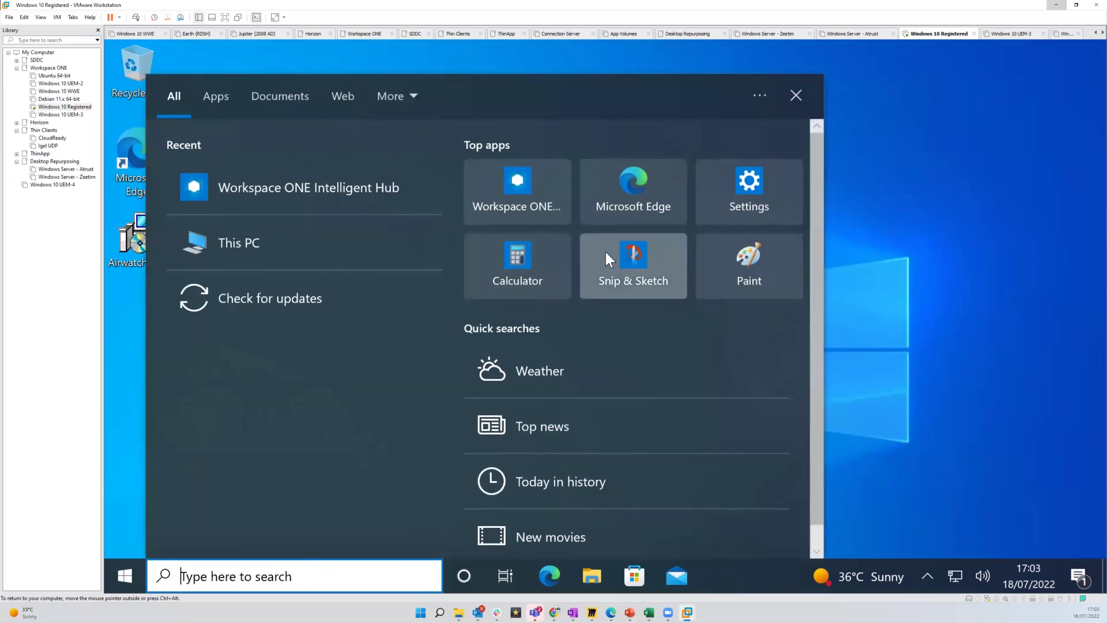
Check Add or remove programs in Settings, where Workspace ONE Intelligent Hub is still listed, then minimize Settings
{"action": "left_click", "coordinate": [738, 200]}
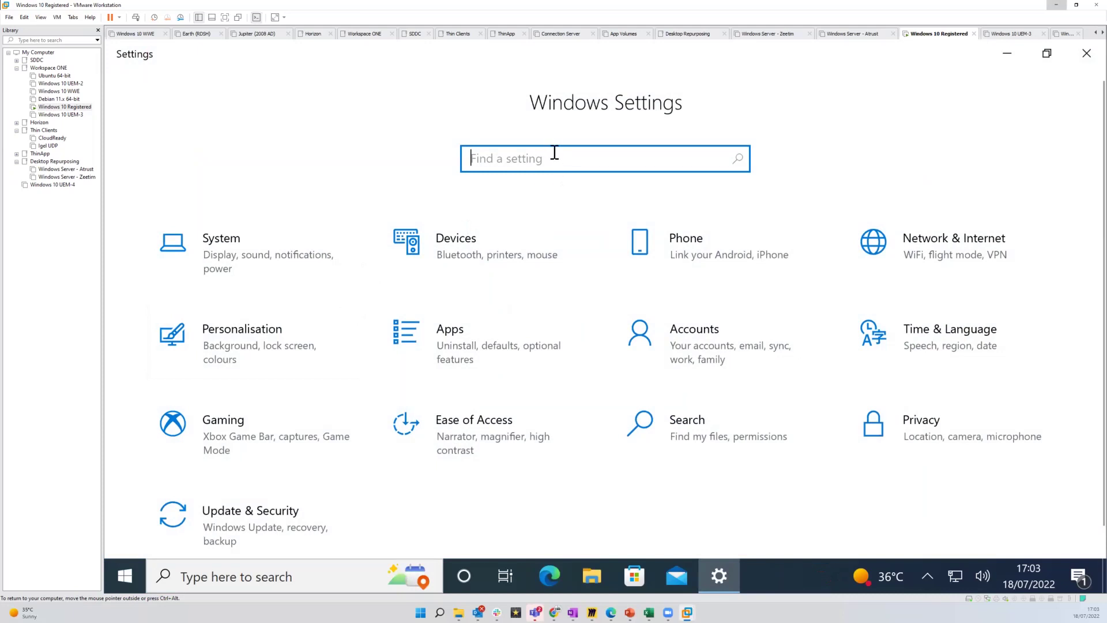
{"action": "type", "text": "app"}
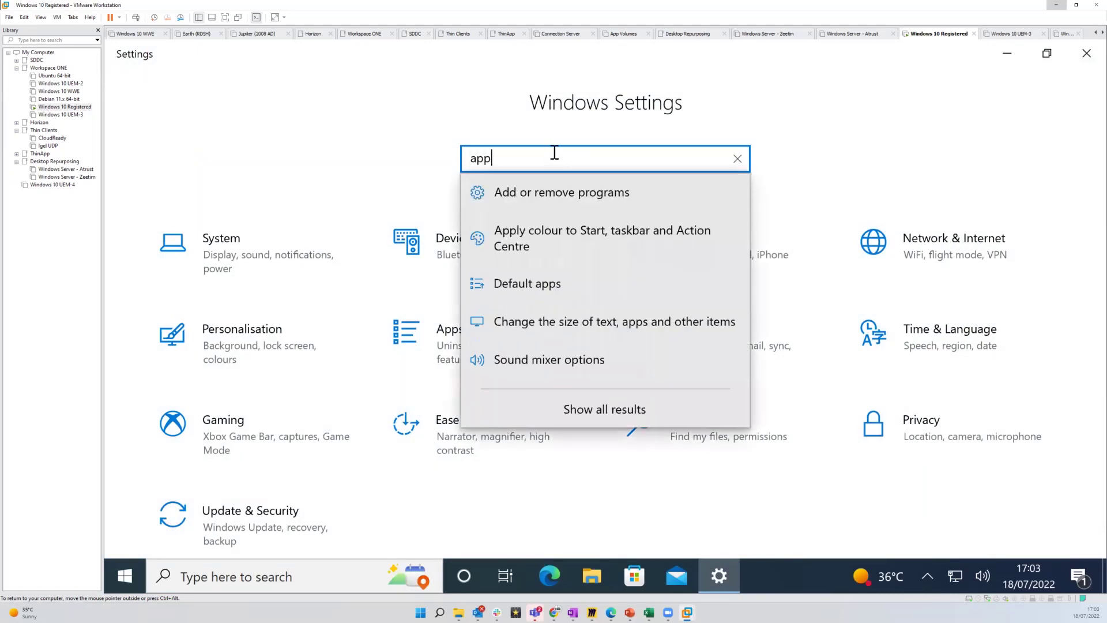
{"action": "left_click", "coordinate": [570, 197]}
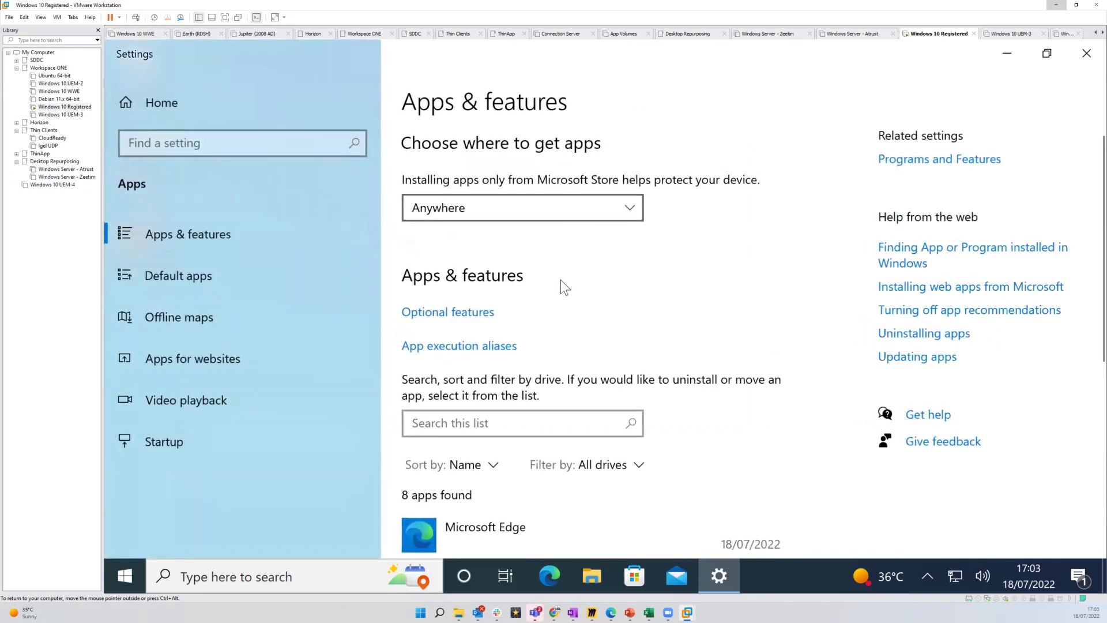
{"action": "scroll", "coordinate": [697, 378], "scroll_direction": "down", "scroll_amount": 5}
{"action": "scroll", "coordinate": [905, 363], "scroll_direction": "down", "scroll_amount": 5}
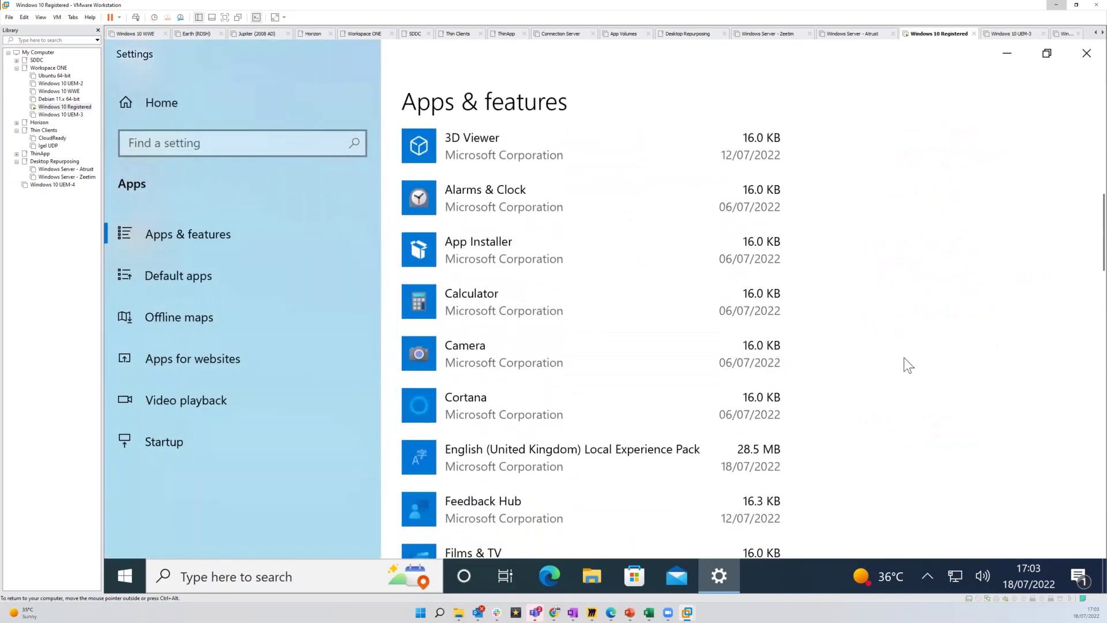
{"action": "scroll", "coordinate": [908, 364], "scroll_direction": "down", "scroll_amount": 10}
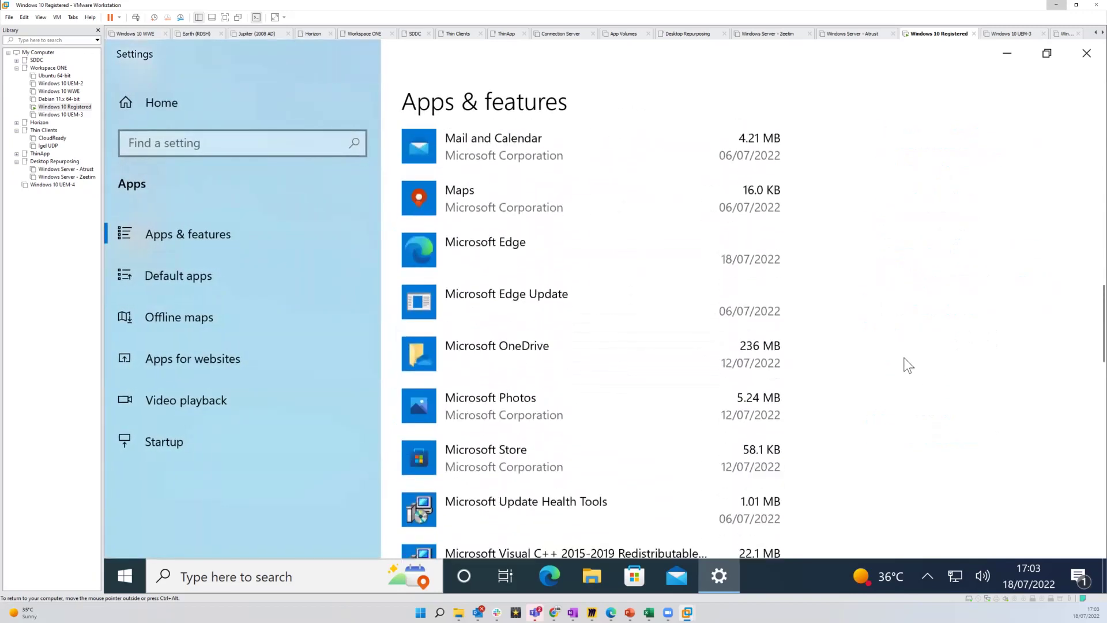
{"action": "scroll", "coordinate": [908, 364], "scroll_direction": "down", "scroll_amount": 10}
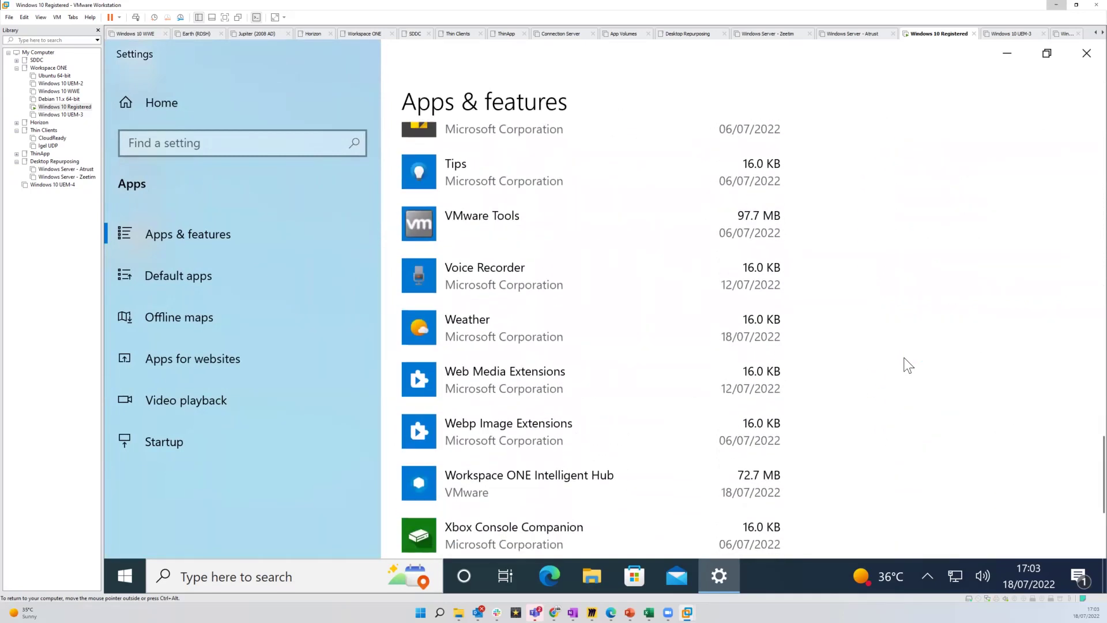
{"action": "scroll", "coordinate": [908, 364], "scroll_direction": "down", "scroll_amount": 5}
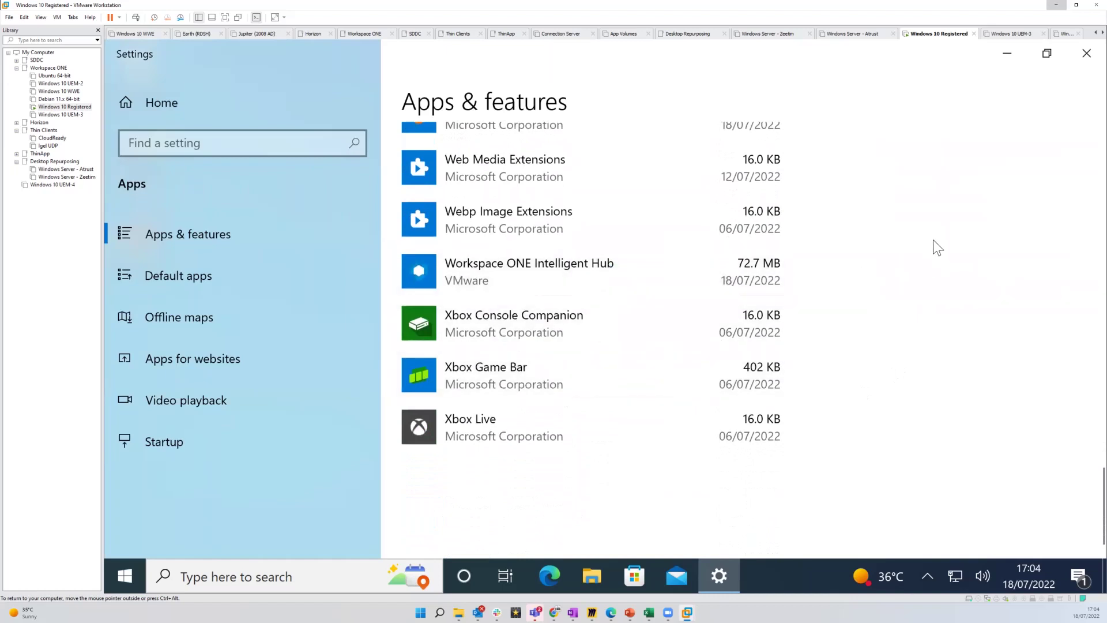
{"action": "scroll", "coordinate": [951, 185], "scroll_direction": "up", "scroll_amount": 5}
{"action": "left_click", "coordinate": [1006, 57]}
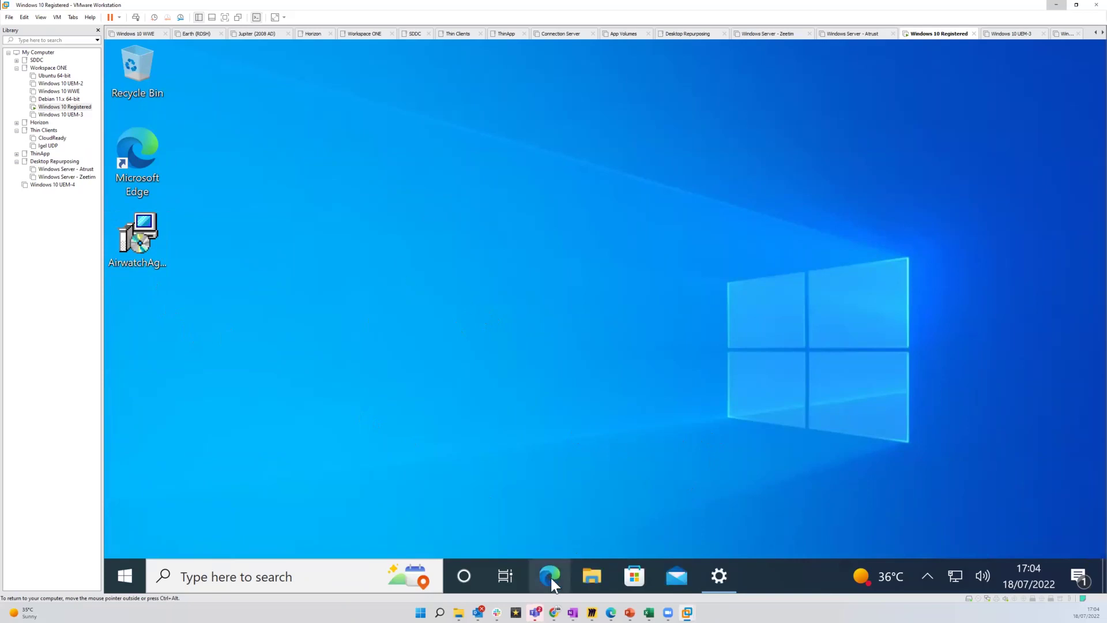
Bring back the UEM Devices List View showing a single Windows Desktop device from the host taskbar
{"action": "mouse_move", "coordinate": [558, 596]}
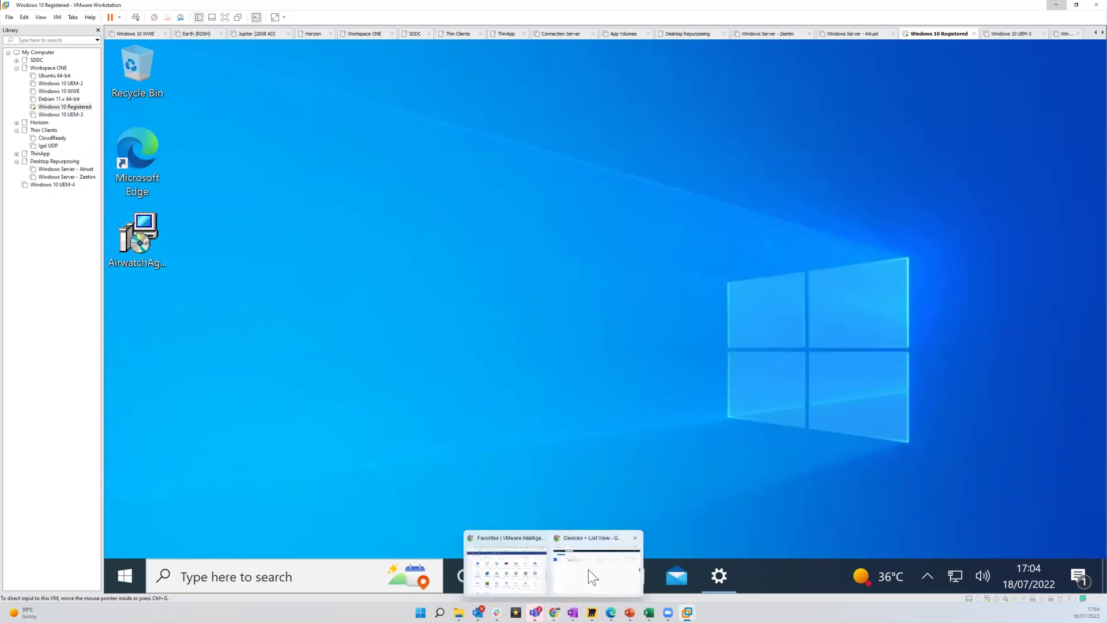